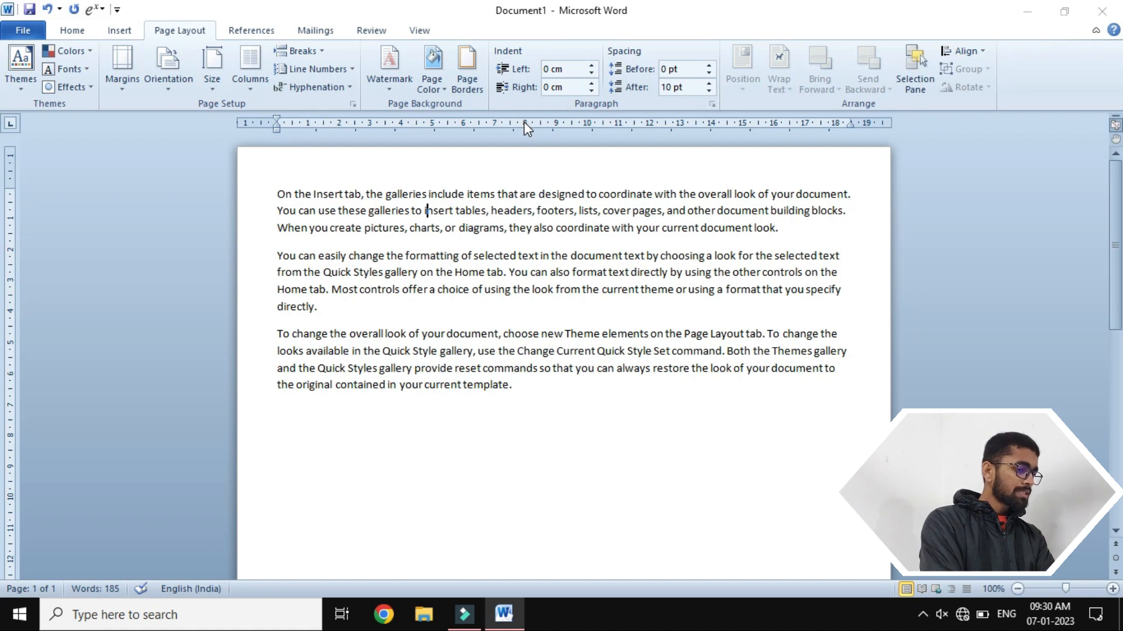
Step: Justify all the text in the document
key(ctrl+a)
key(ctrl+j)
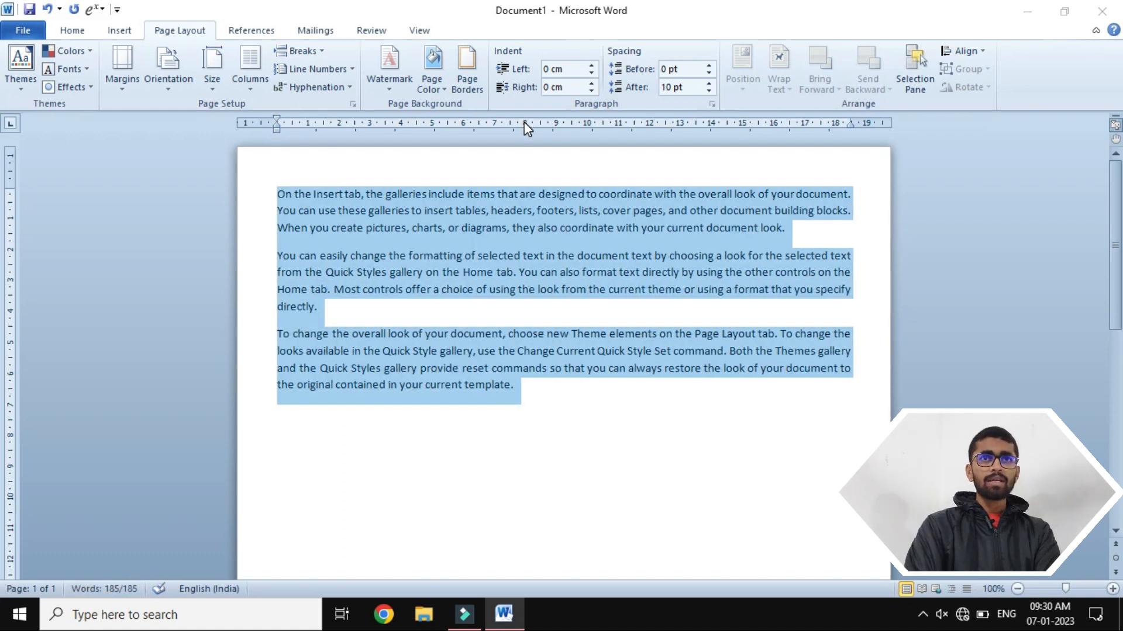
Step: Set the first paragraph's left indent to 1 cm
click(604, 205)
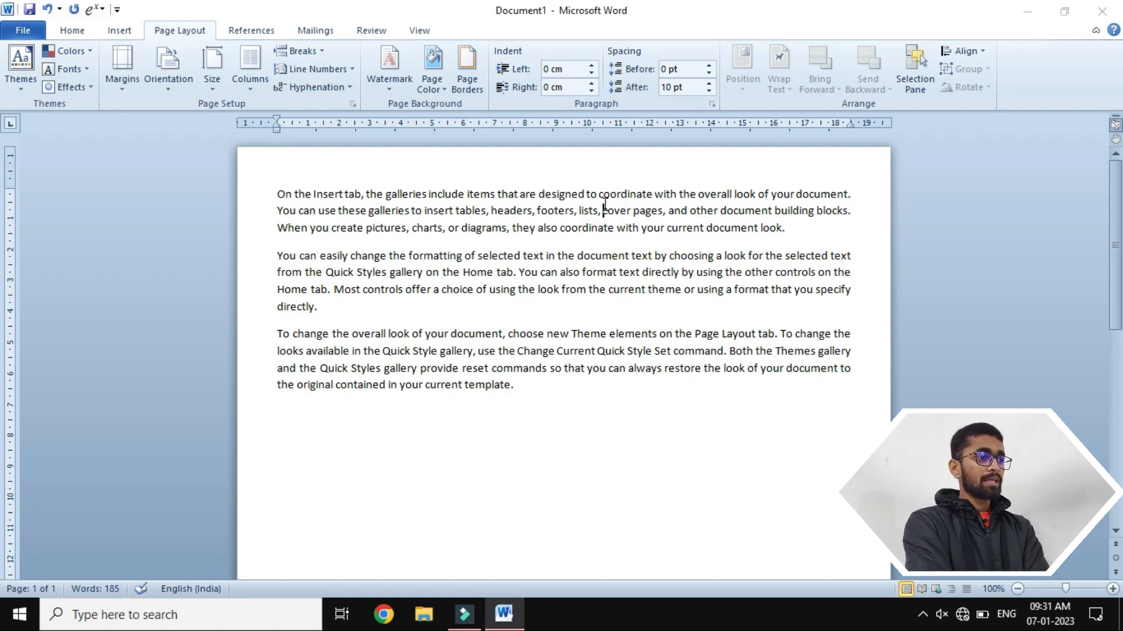
click(592, 65)
click(592, 65)
click(592, 66)
click(592, 66)
click(592, 66)
click(591, 65)
click(592, 65)
click(591, 65)
click(592, 66)
click(592, 65)
click(592, 66)
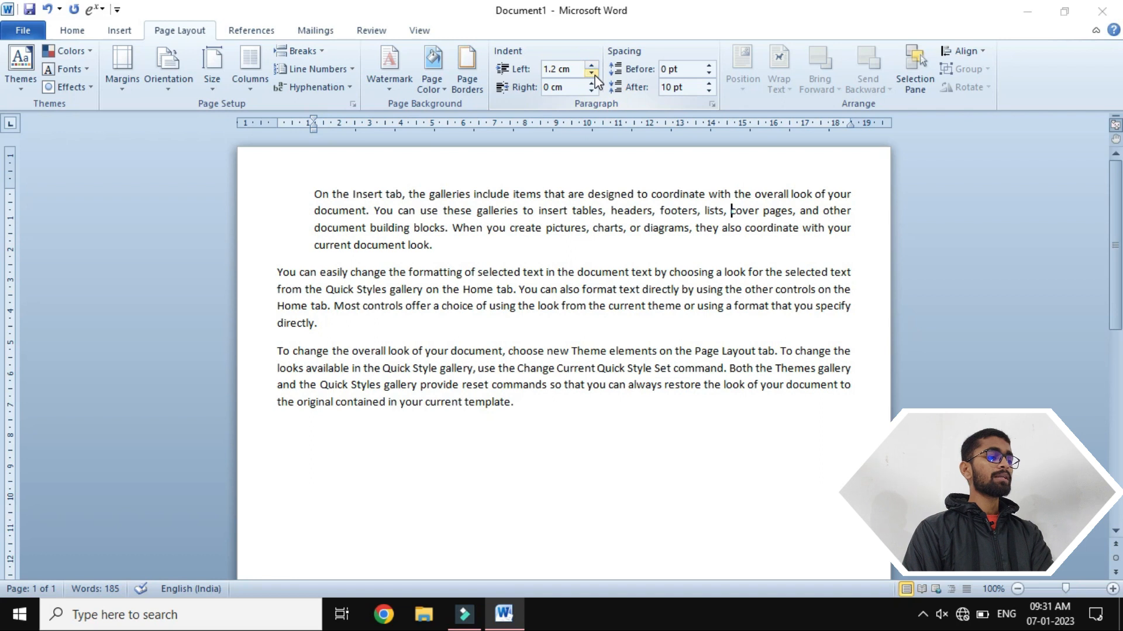
click(591, 73)
click(592, 73)
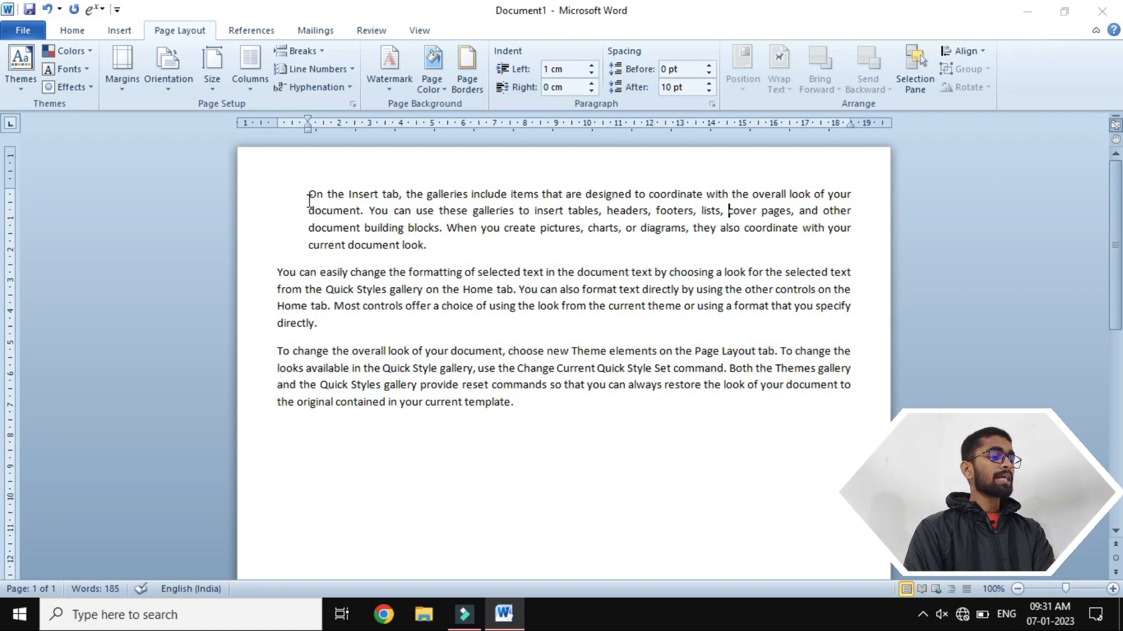
Step: Set the first paragraph's right indent to 1 cm
click(682, 208)
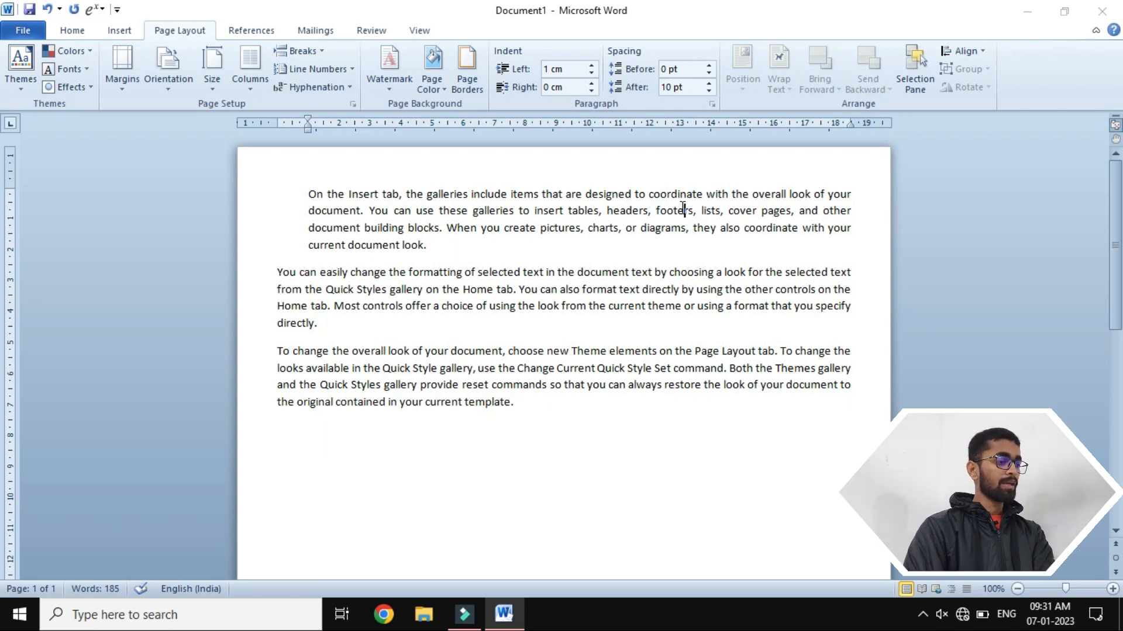
click(573, 87)
text(1)
key(Return)
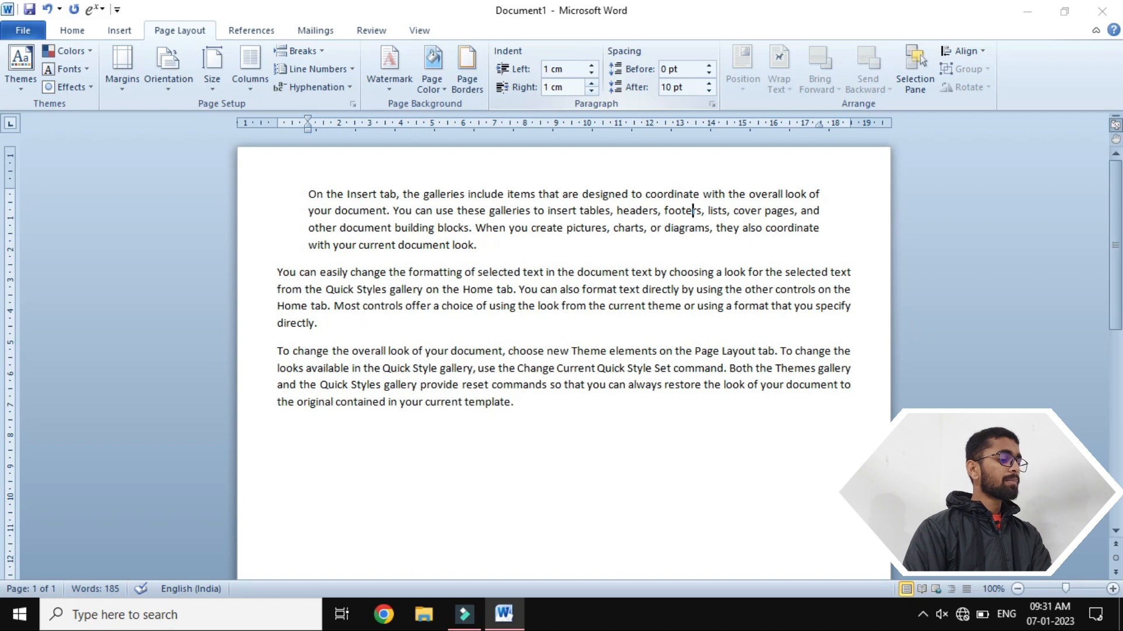
Step: Indent the last paragraph, starting "To change the overall look", by 2 cm from the left
click(579, 394)
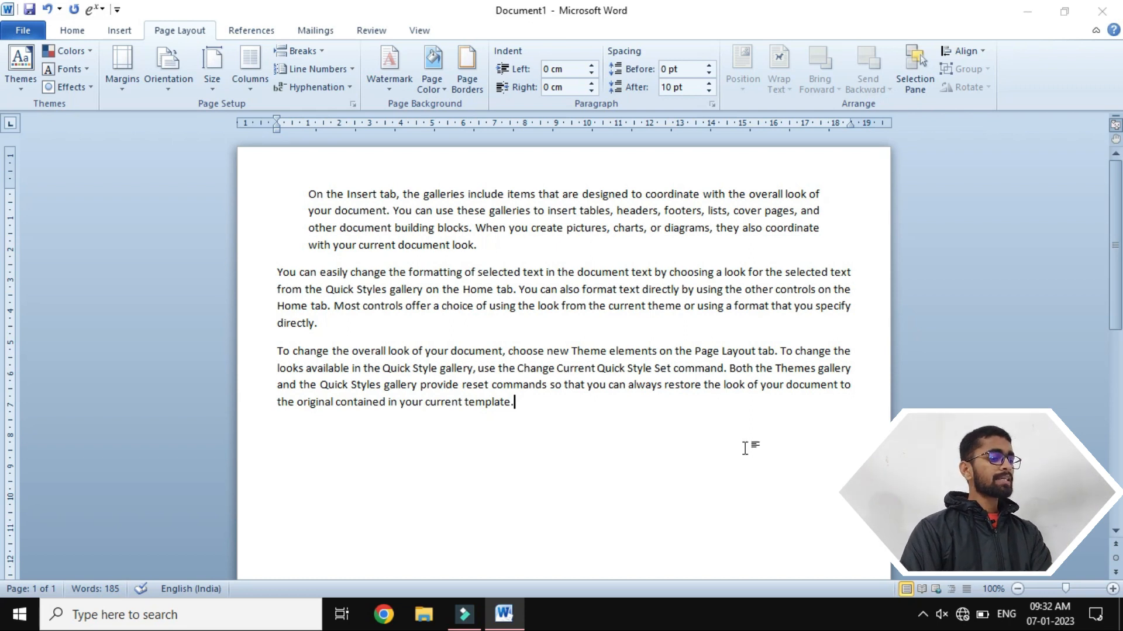
click(581, 71)
text(2)
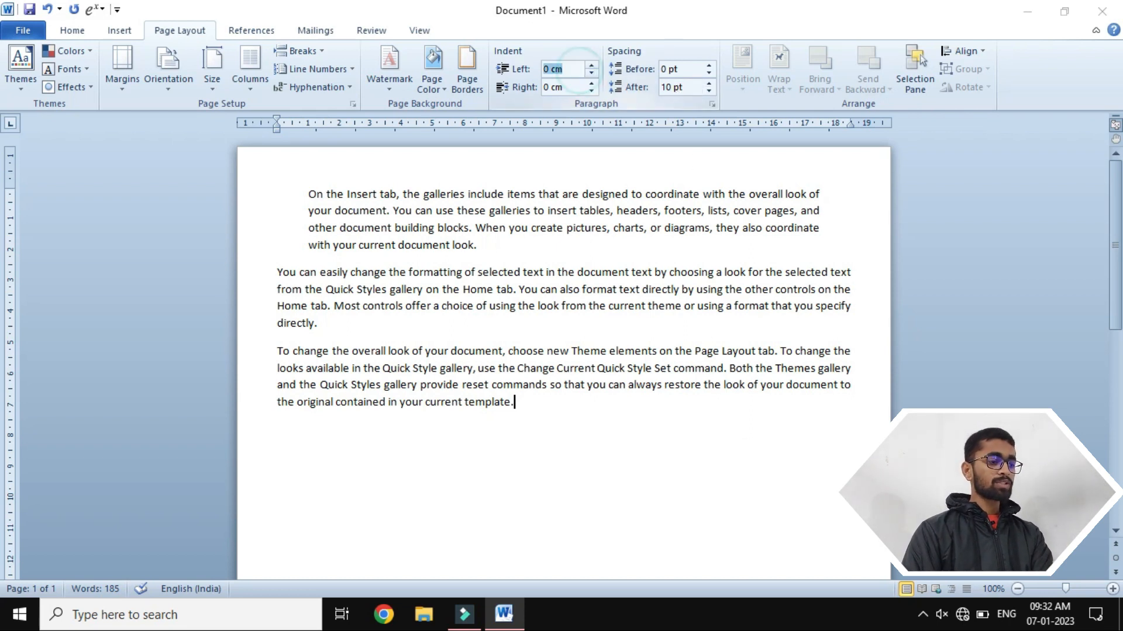
key(Return)
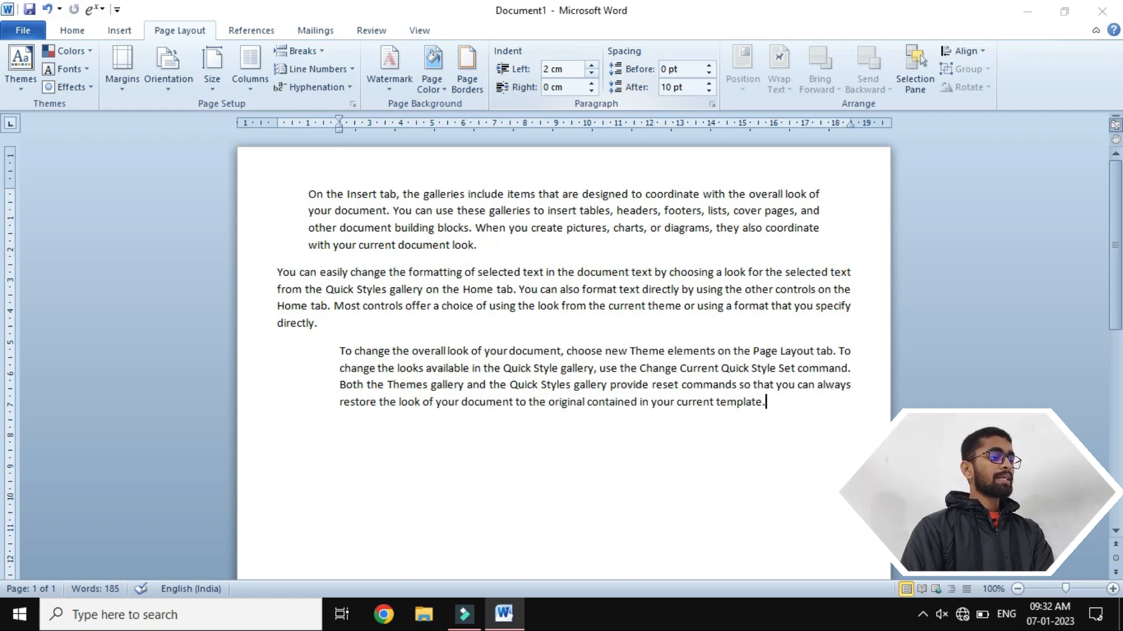
Step: Reset both the left and right indents of the first paragraph to 0 cm
click(531, 228)
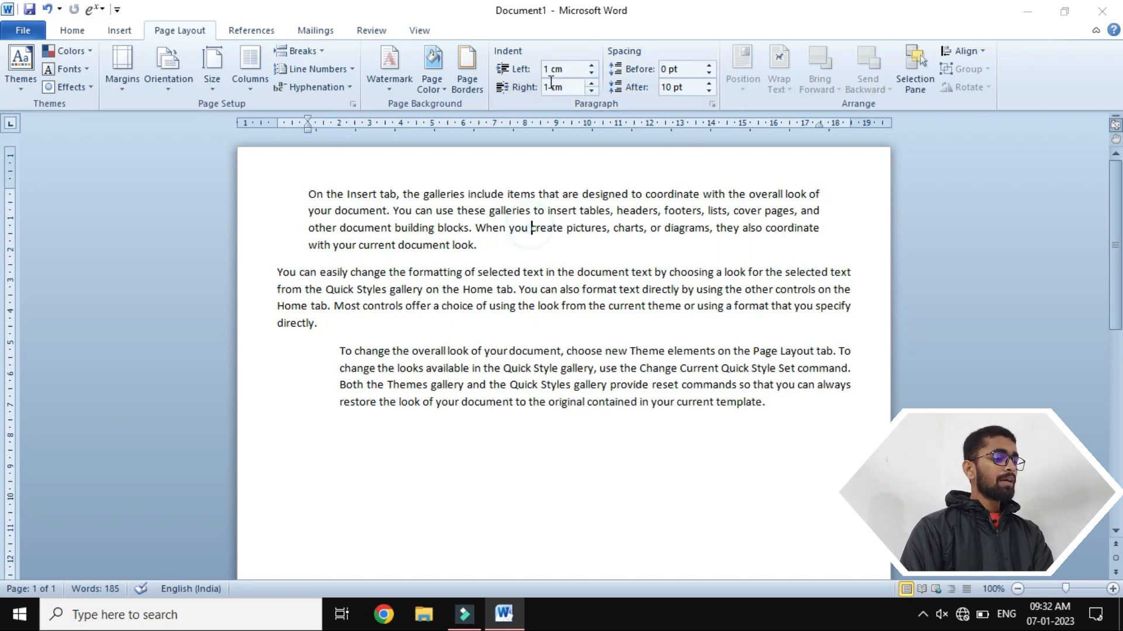
click(561, 69)
text(0)
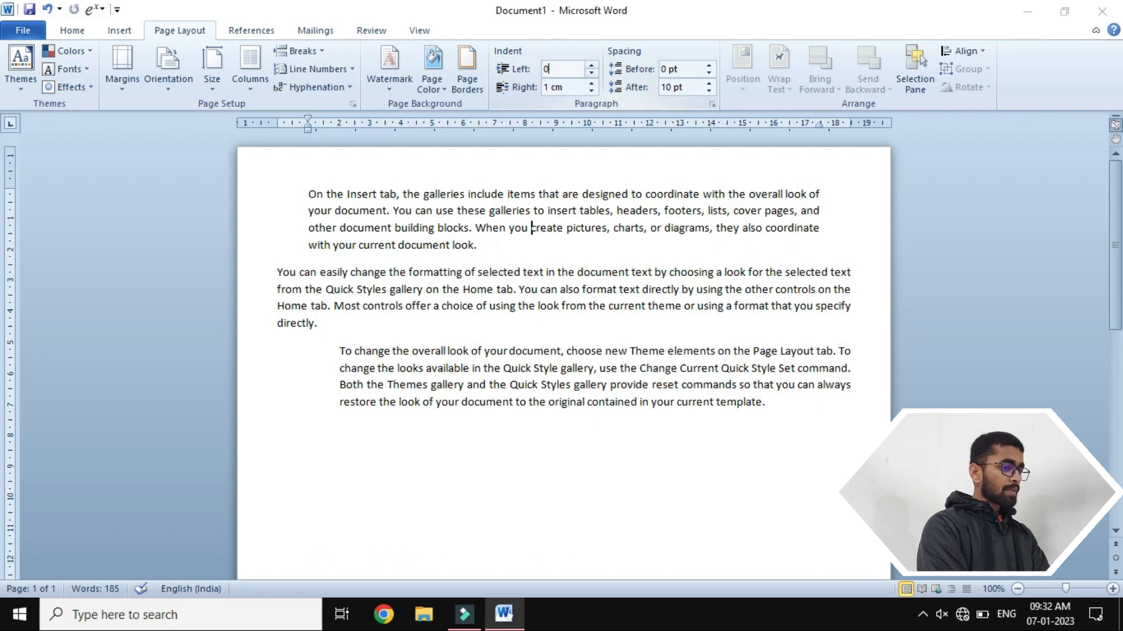
key(Return)
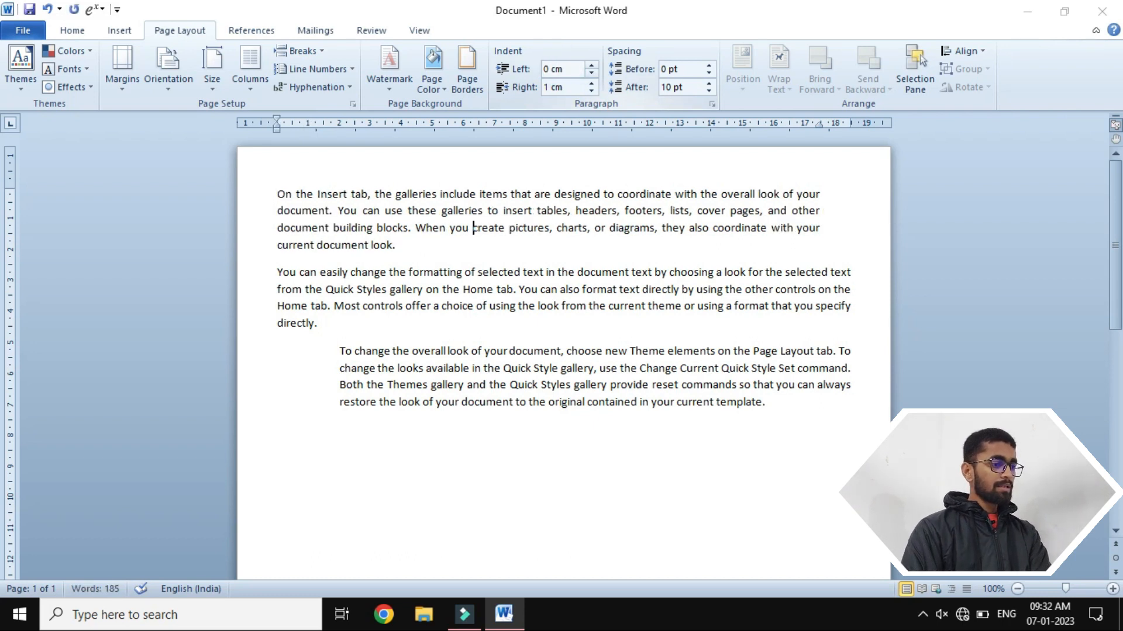
click(567, 90)
text(0)
key(Return)
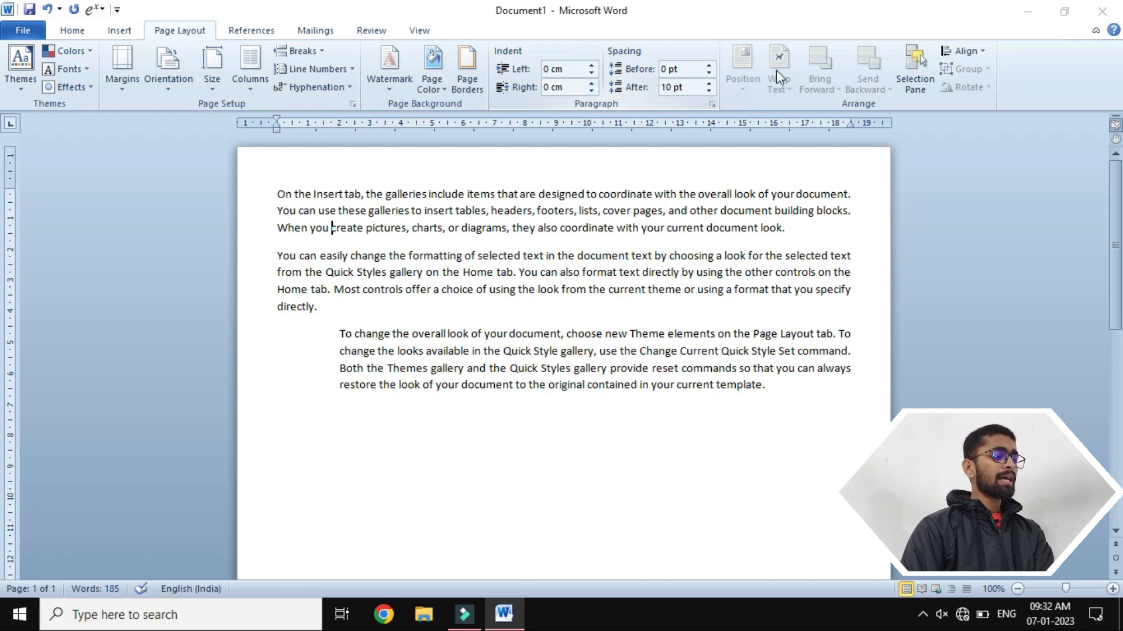
Step: Apply a First line special indent of 2 cm to the first paragraph
click(713, 104)
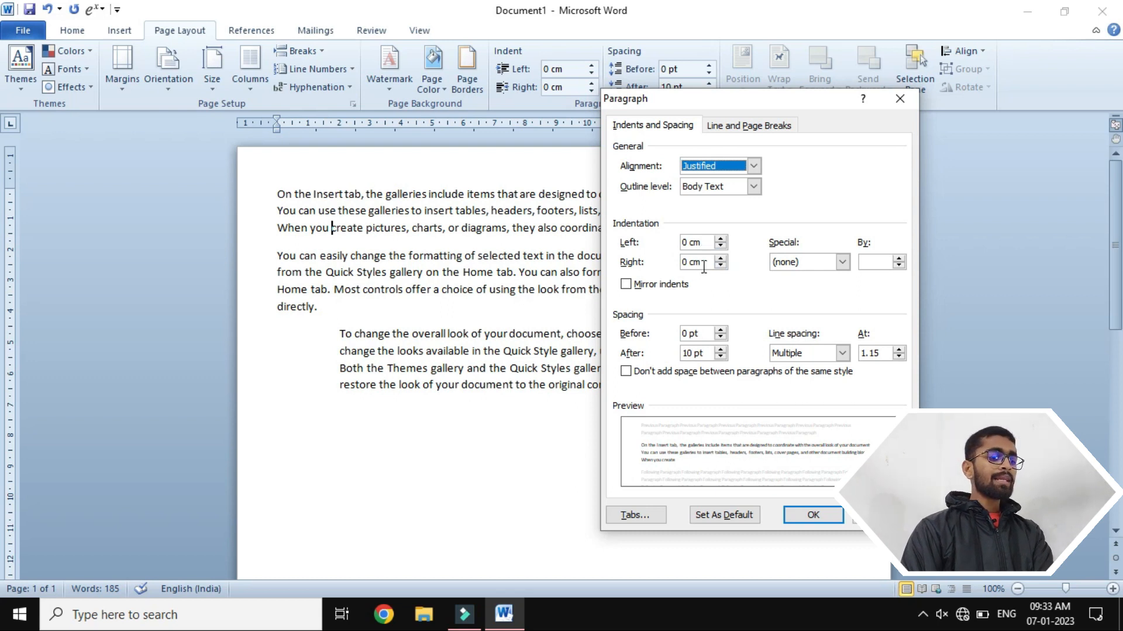
click(840, 262)
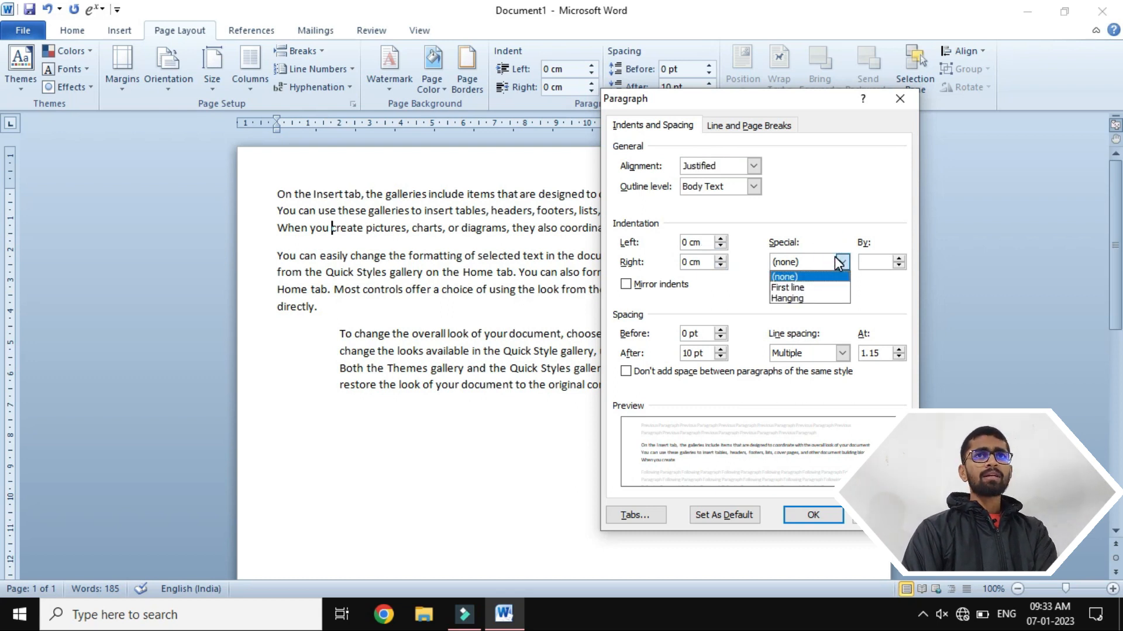
click(840, 263)
click(840, 263)
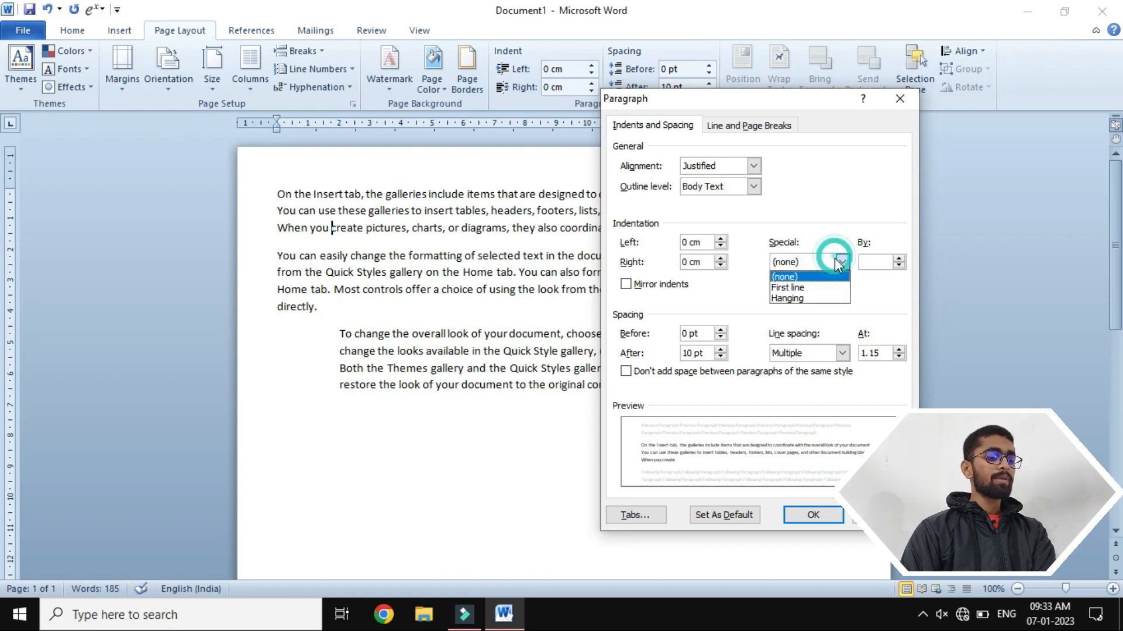
click(816, 288)
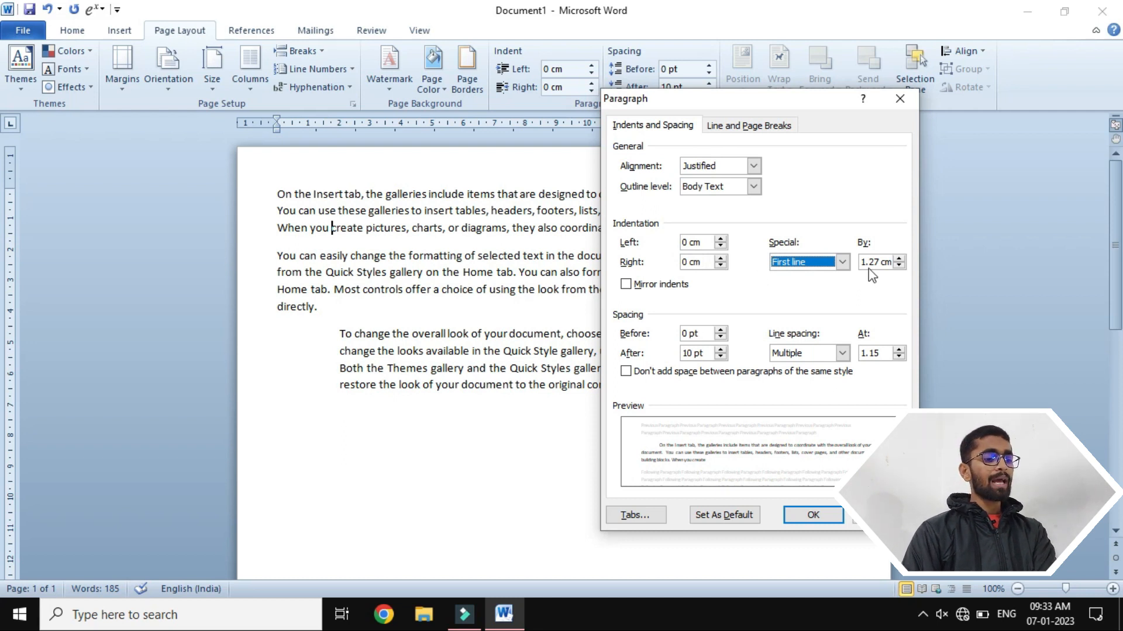
click(892, 261)
key(BackSpace)
key(BackSpace)
key(BackSpace)
key(BackSpace)
key(BackSpace)
key(BackSpace)
key(BackSpace)
text(2)
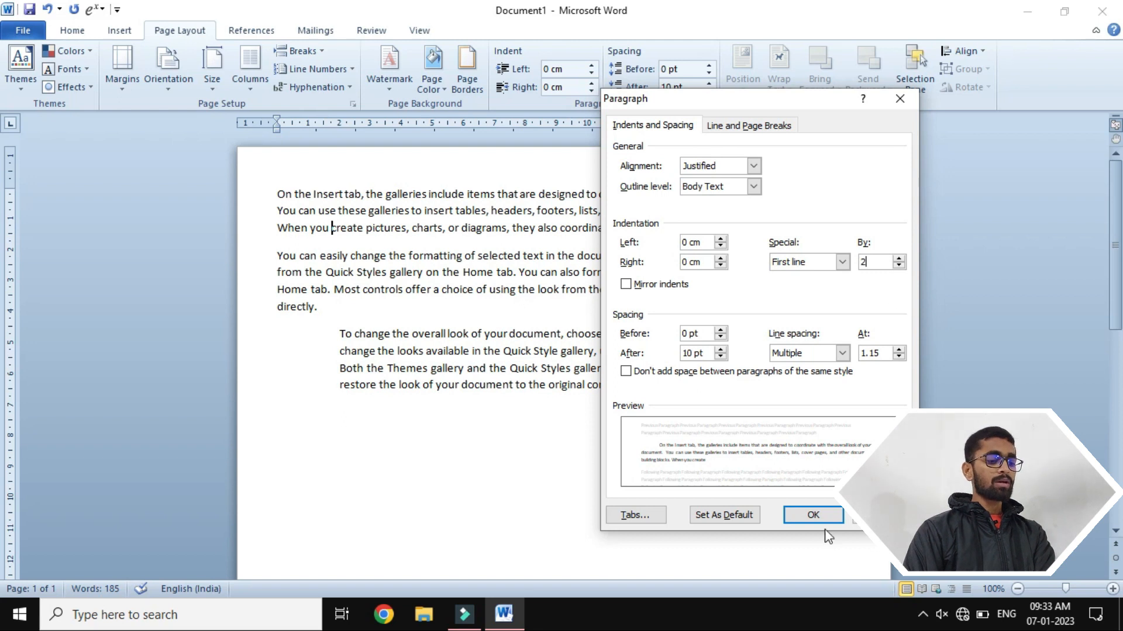
click(817, 516)
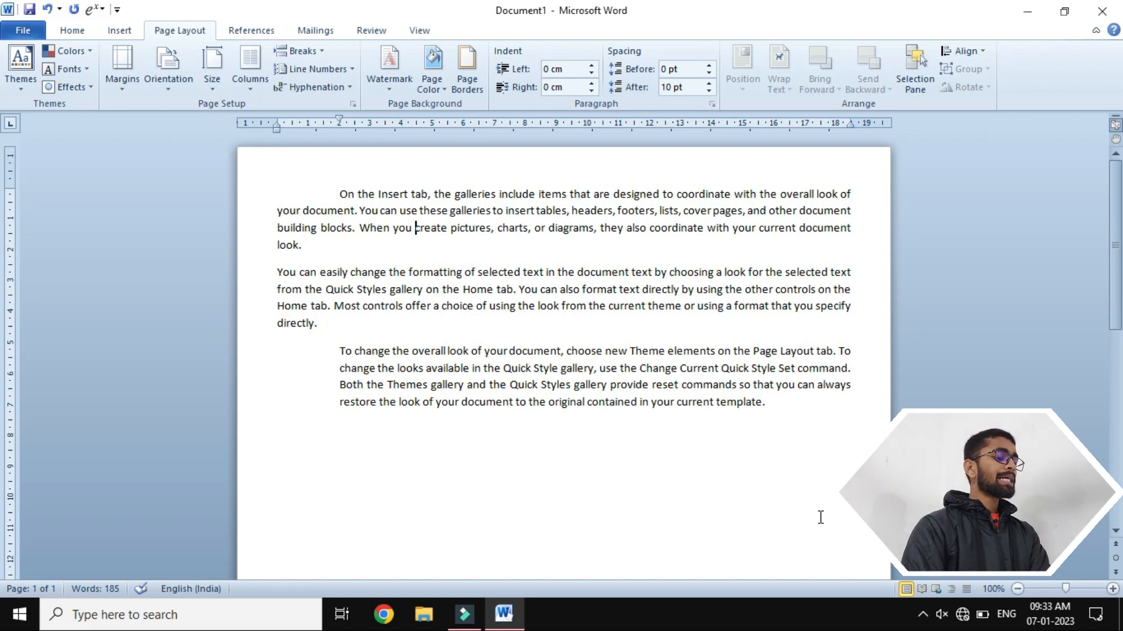
Step: Change the first paragraph's special indent to Hanging, by 2 cm
click(713, 105)
click(816, 264)
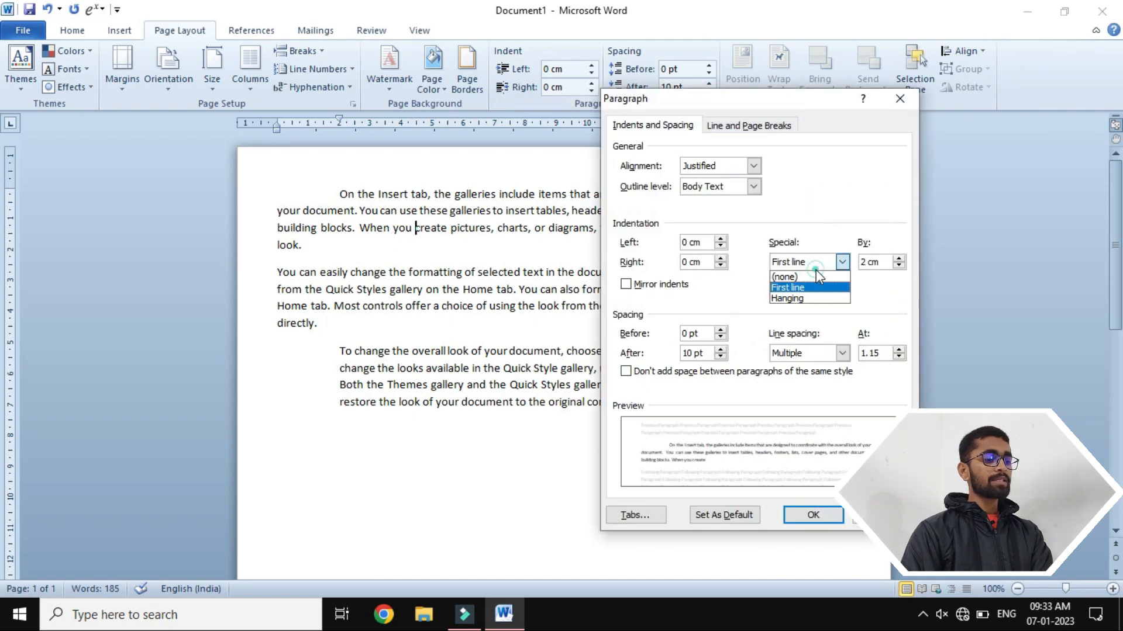
click(801, 299)
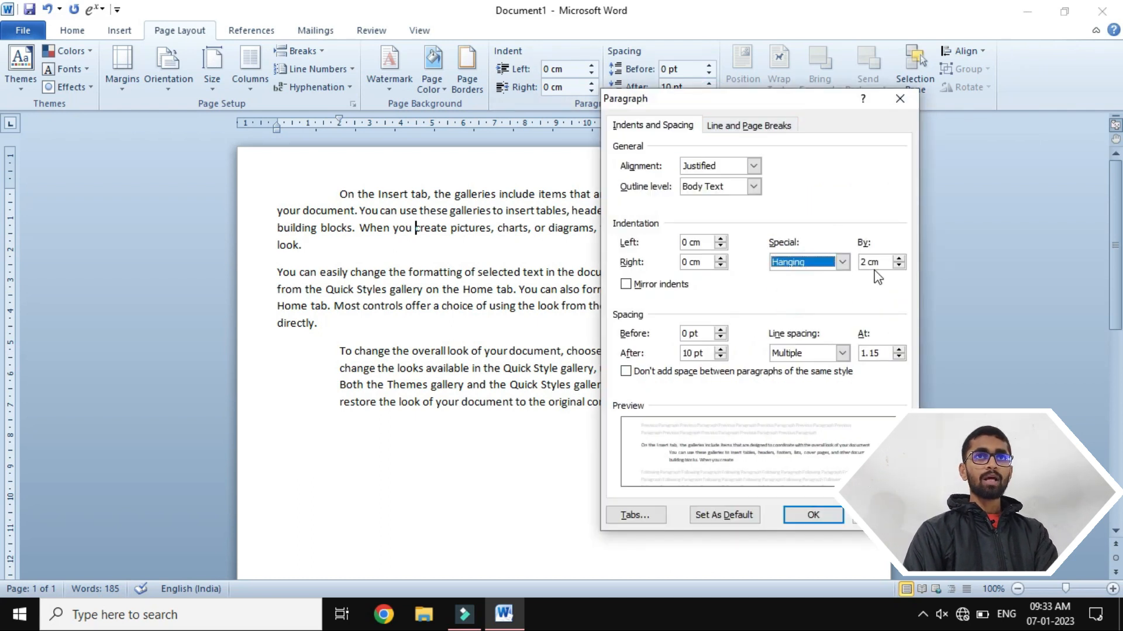
click(816, 513)
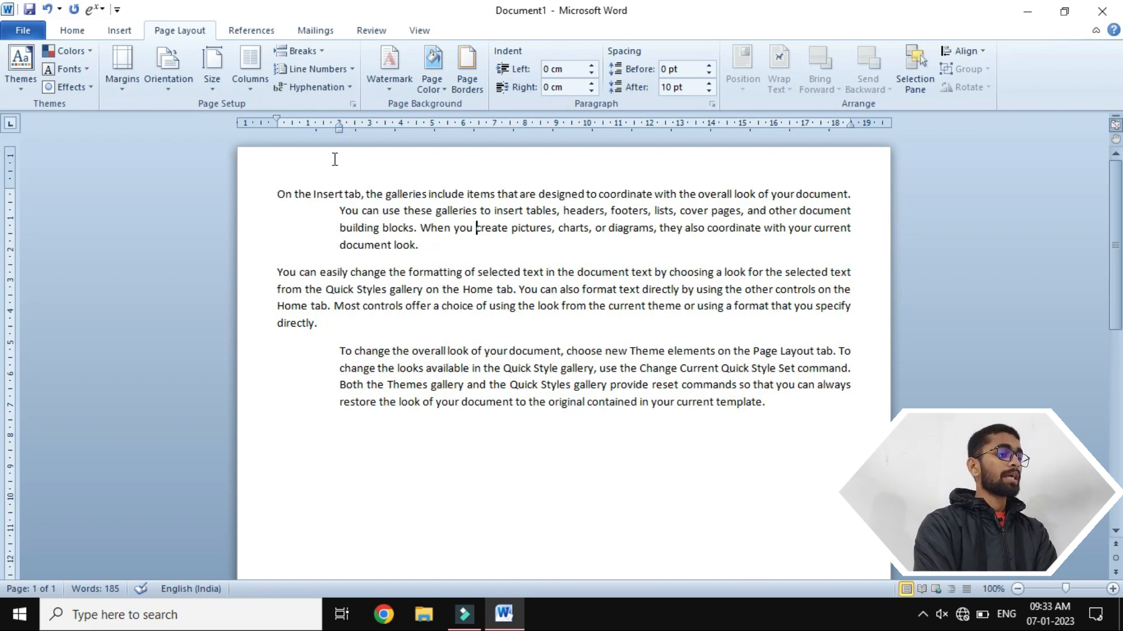
Step: Add a 1 cm left indent to the first paragraph with the hanging indent
click(572, 67)
text(1)
key(Return)
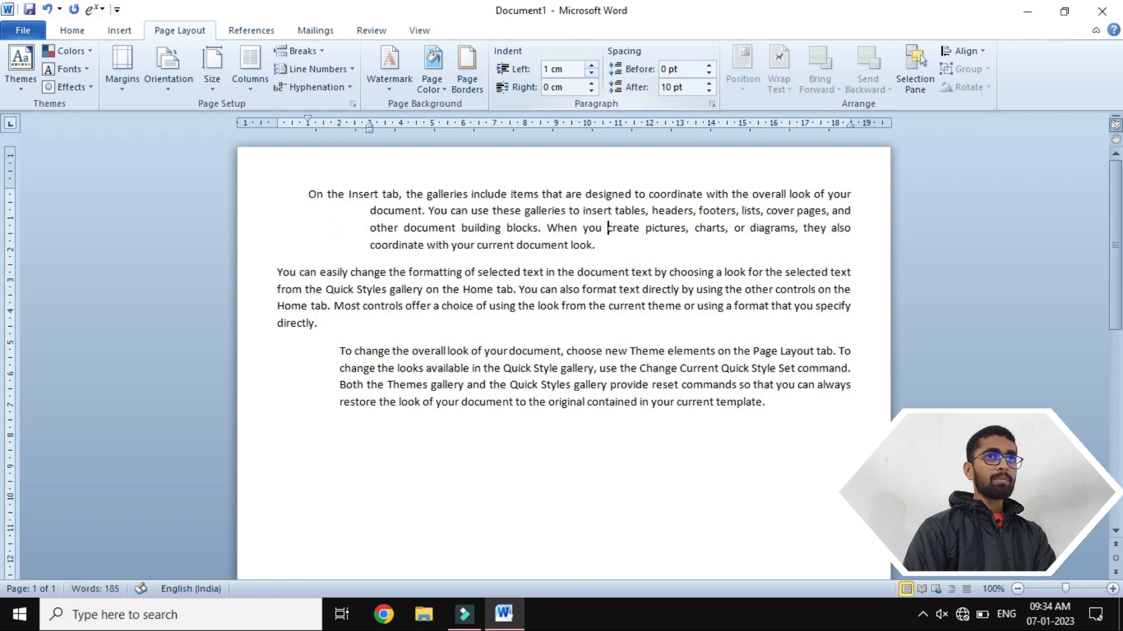
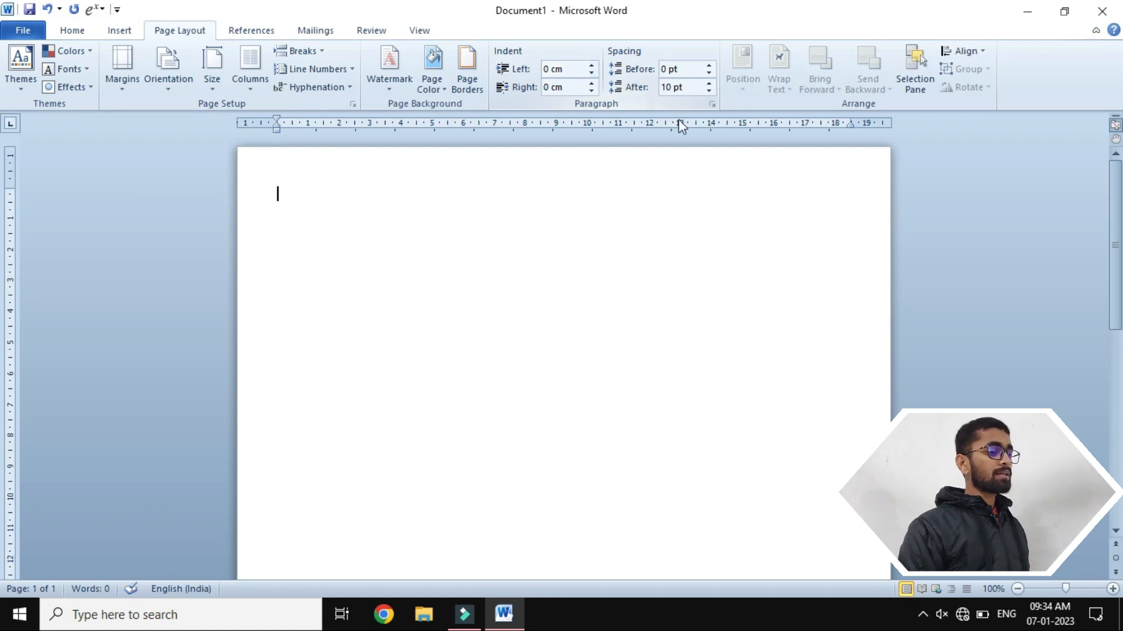
Step: Set the empty document's paragraph indents to 1 cm on the left and 4 cm on the right
click(570, 69)
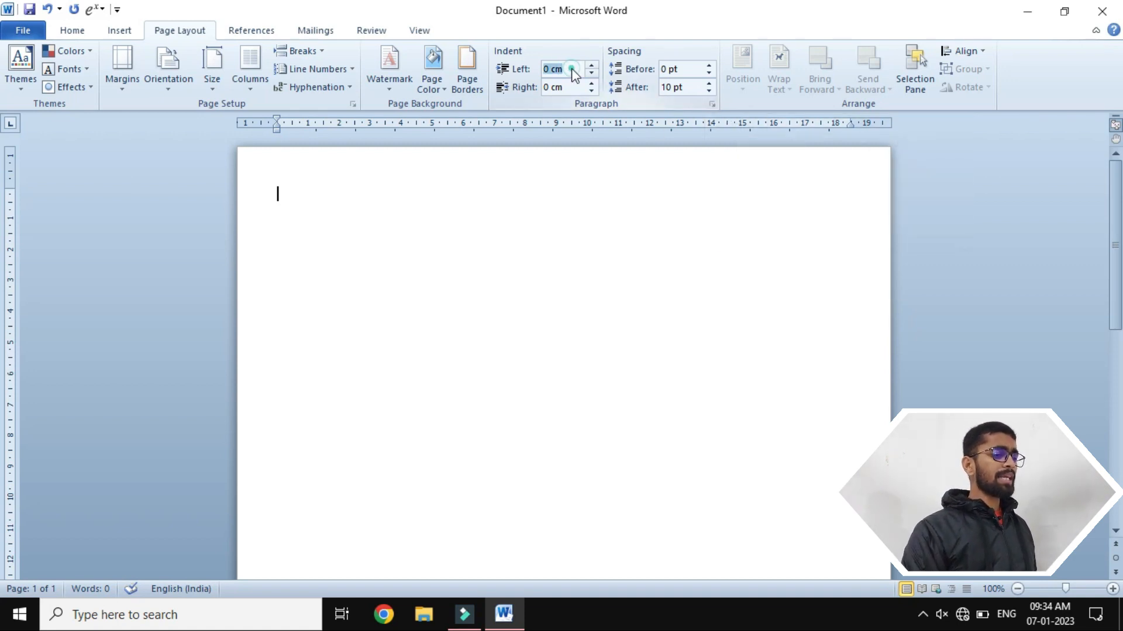
text(1)
key(Return)
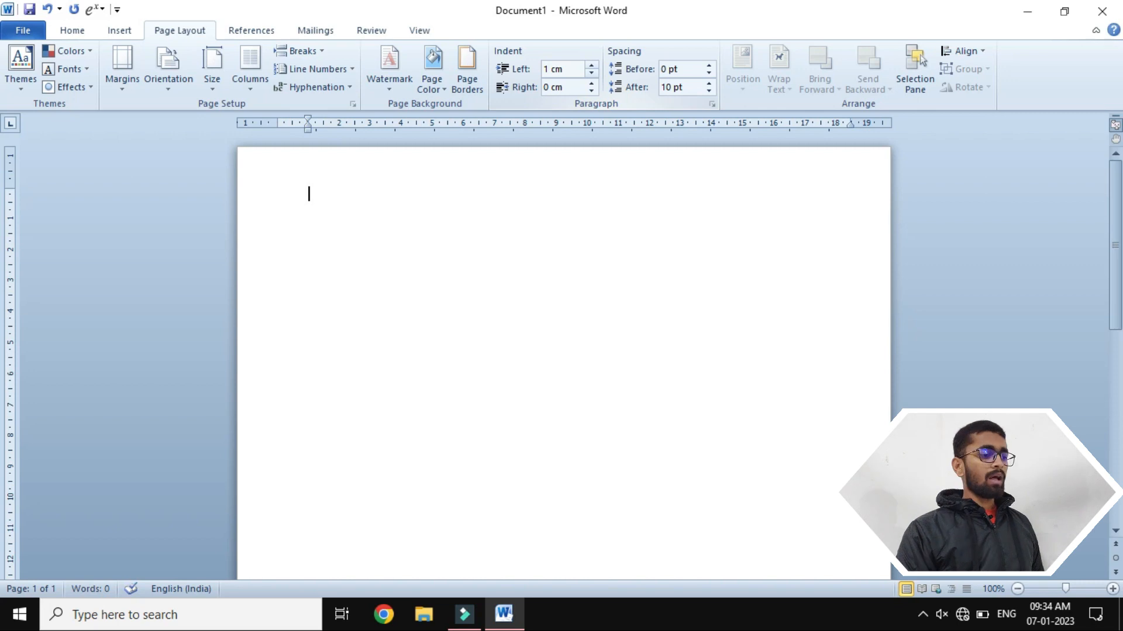
click(561, 86)
text(4)
key(Return)
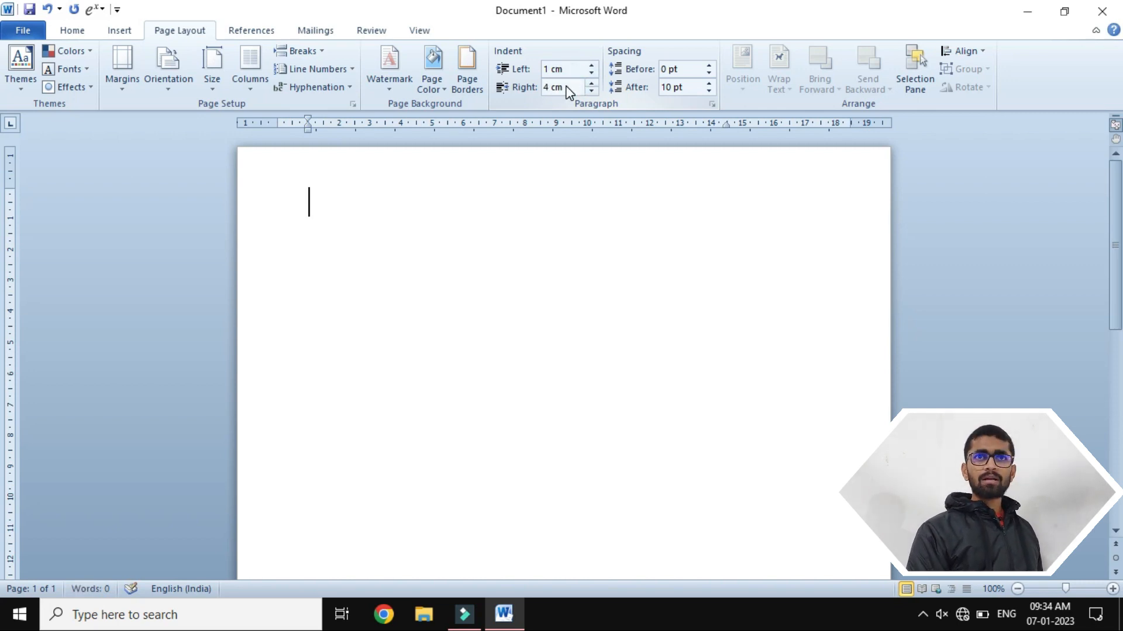
Step: Generate sample paragraphs with =rand() and review them from the start of the document
text(h)
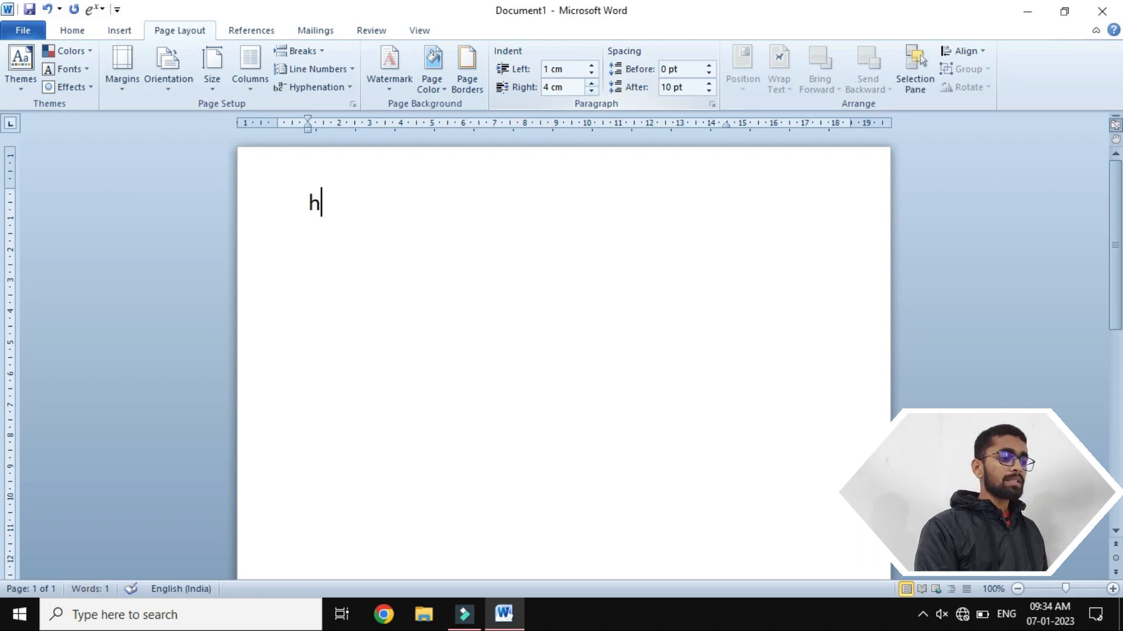
key(BackSpace)
text(=rand())
key(Return)
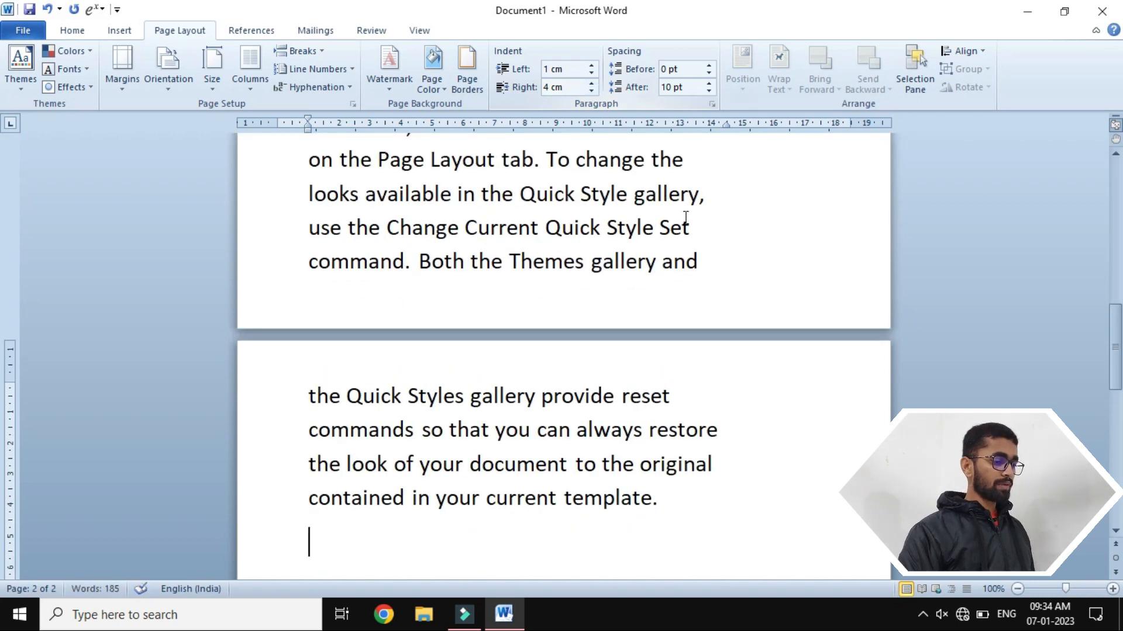
key(ctrl+Home)
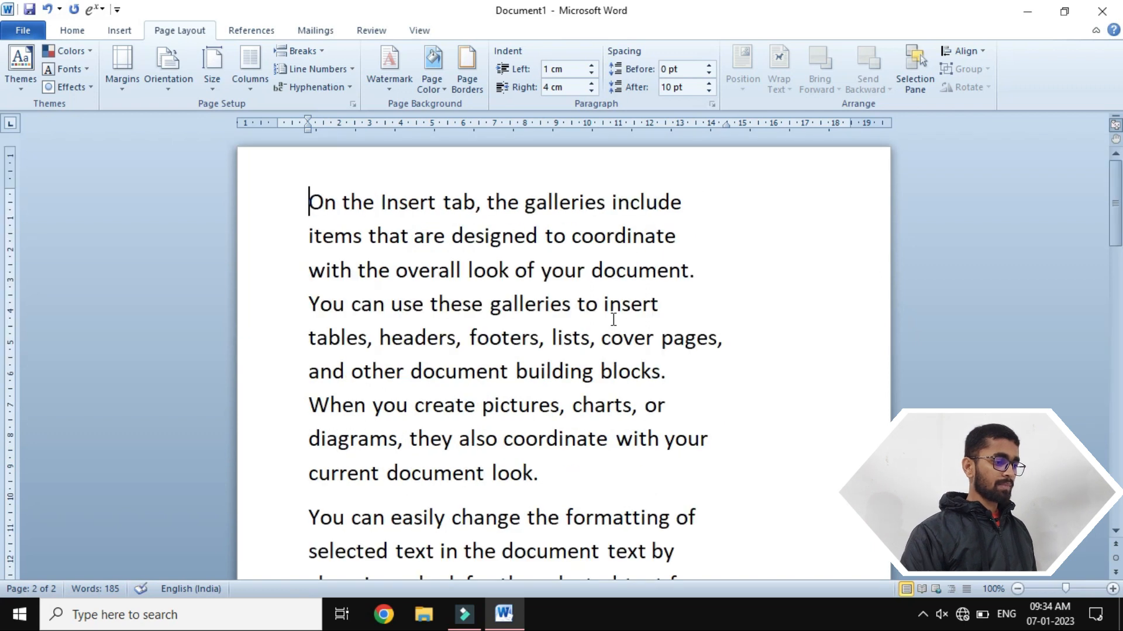
scroll(614, 319, down, 2)
scroll(611, 316, up, 2)
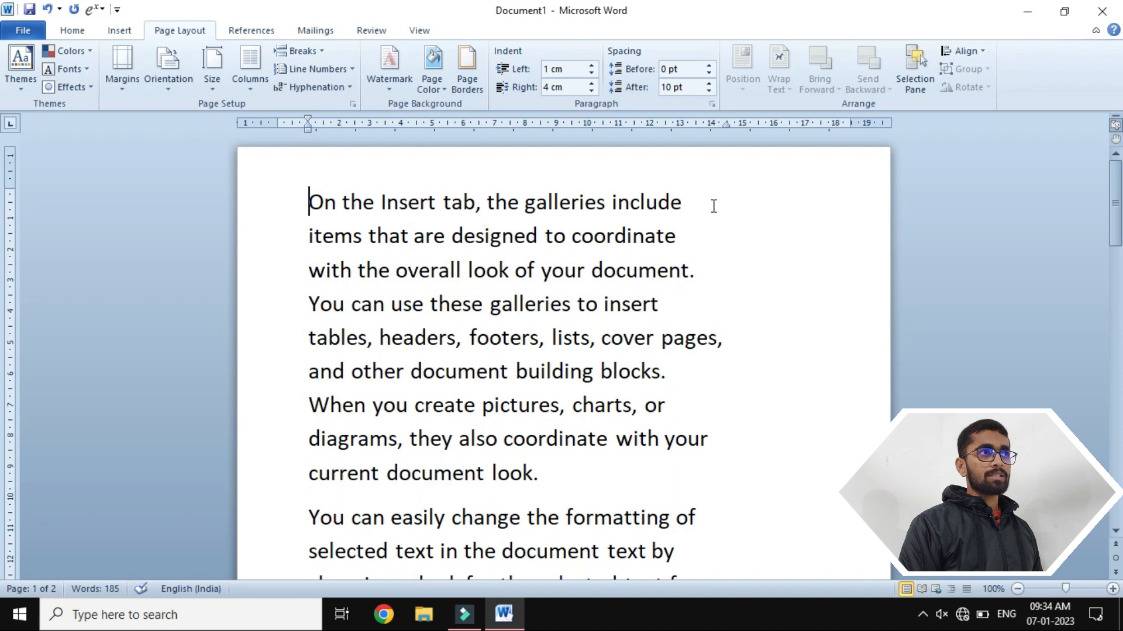
Step: Justify all the generated sample text between the left and right indents
key(ctrl+a)
key(ctrl+j)
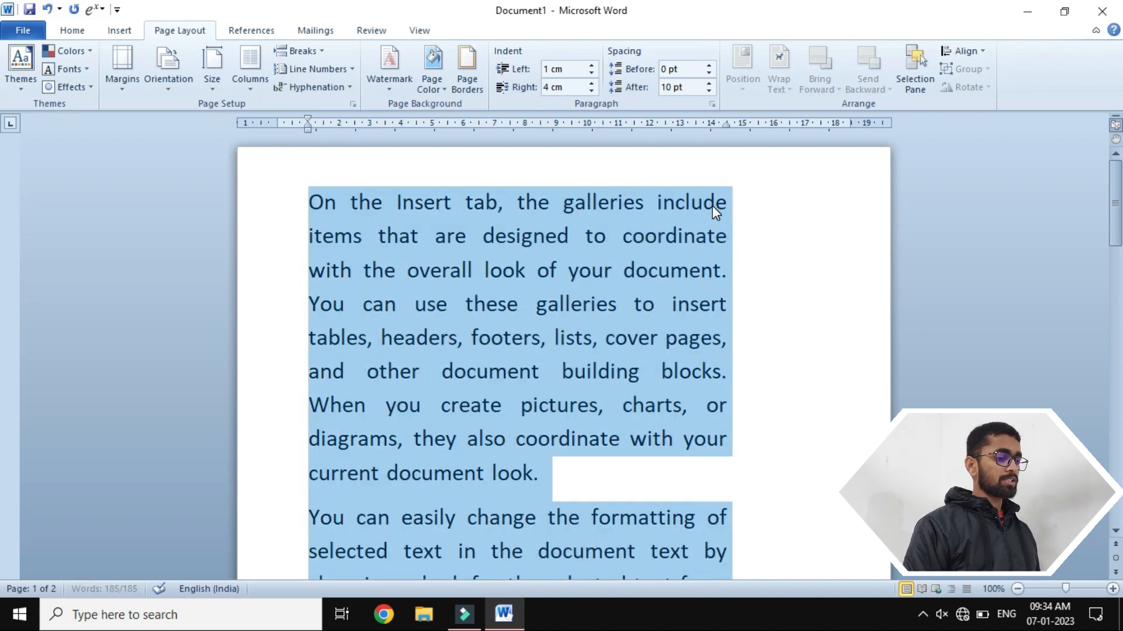
click(764, 218)
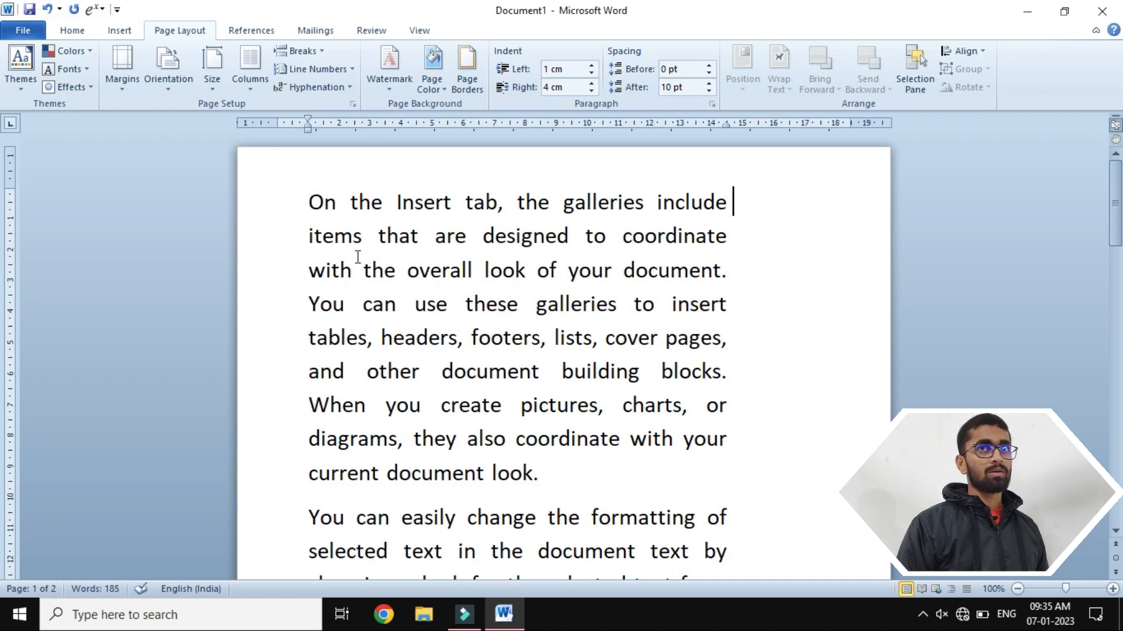
Step: Undo the justification and the insertion of the sample text
key(ctrl+a)
key(ctrl+z)
key(ctrl+z)
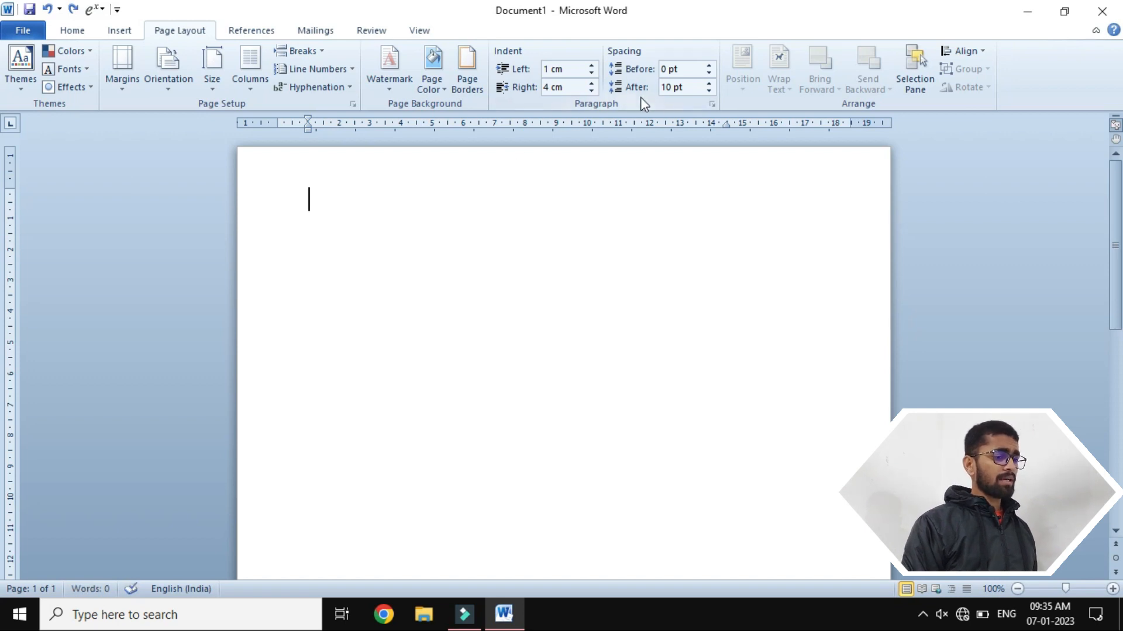
Step: Set a first-line special indent of 2 cm for the empty document's paragraph
click(711, 105)
click(842, 262)
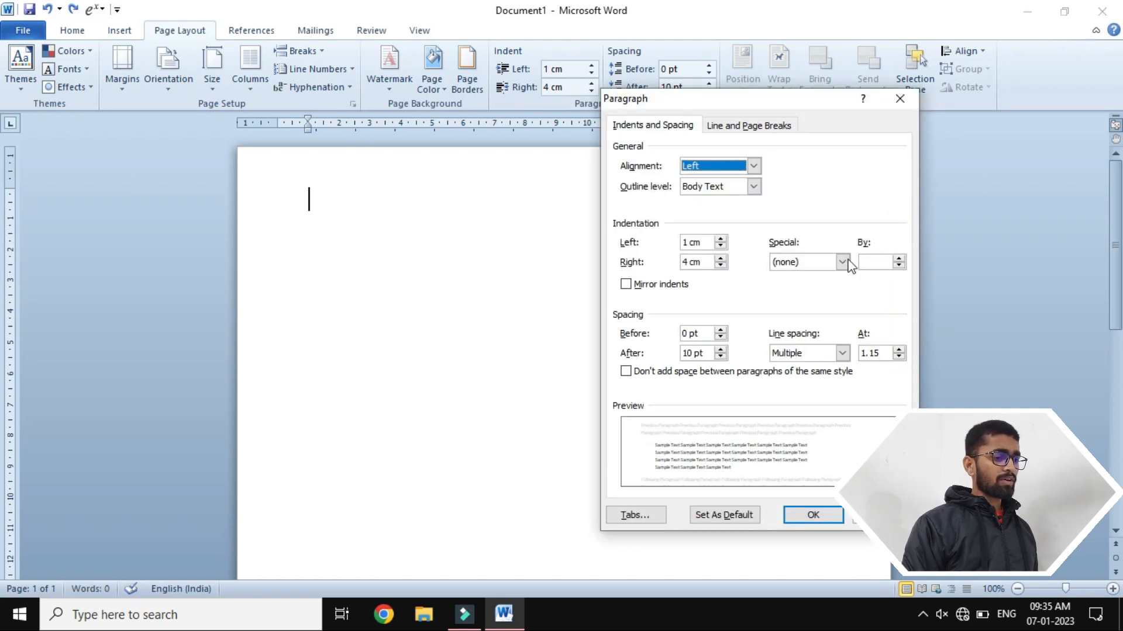
click(811, 287)
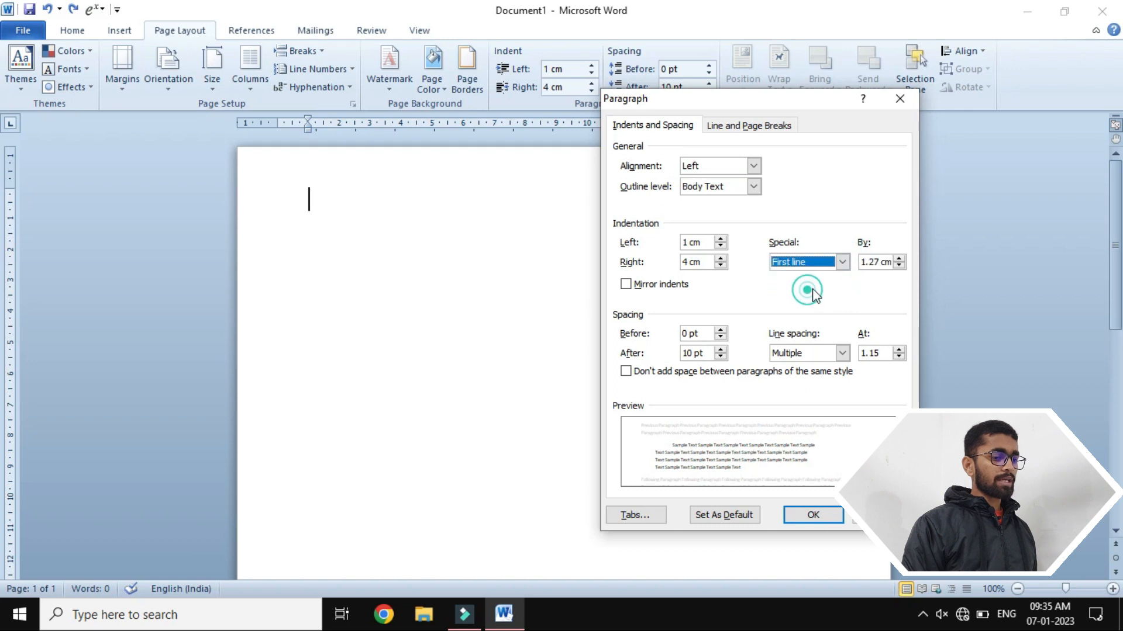
click(887, 261)
key(BackSpace)
key(BackSpace)
key(BackSpace)
key(BackSpace)
key(BackSpace)
key(BackSpace)
key(BackSpace)
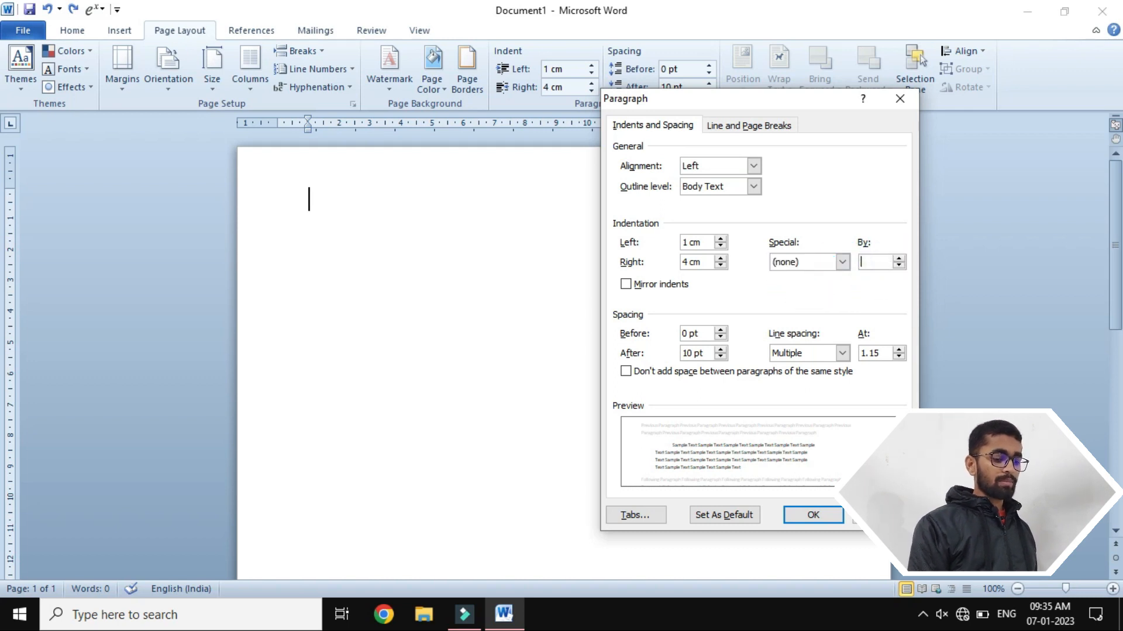
text(2)
key(Return)
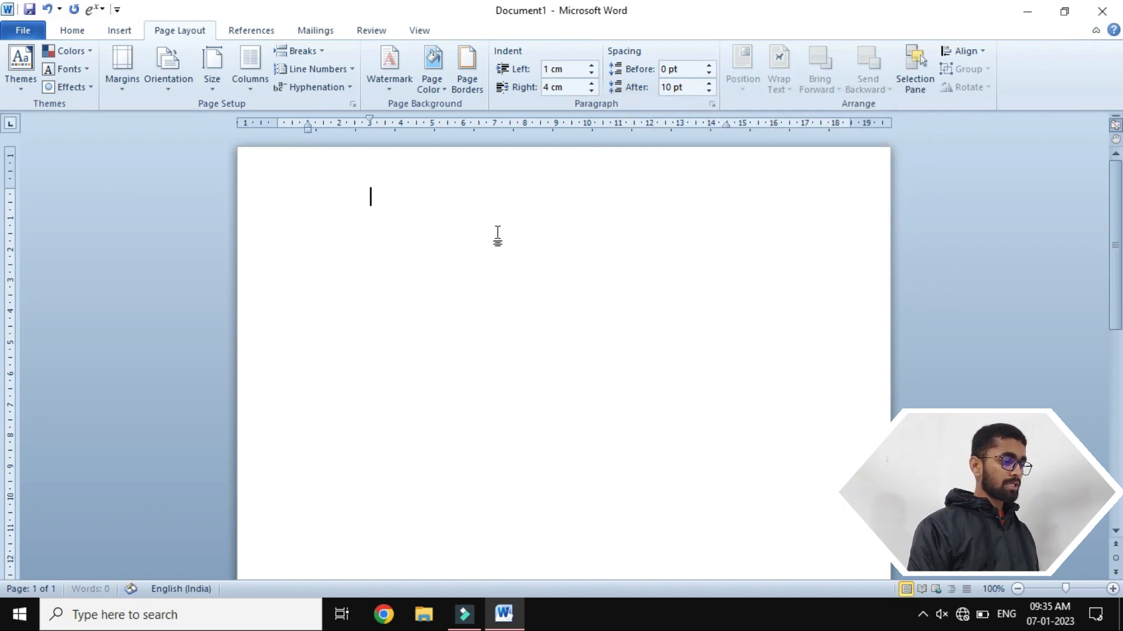
Step: Generate sample paragraphs with =rand() using the first-line indent
text(=rand())
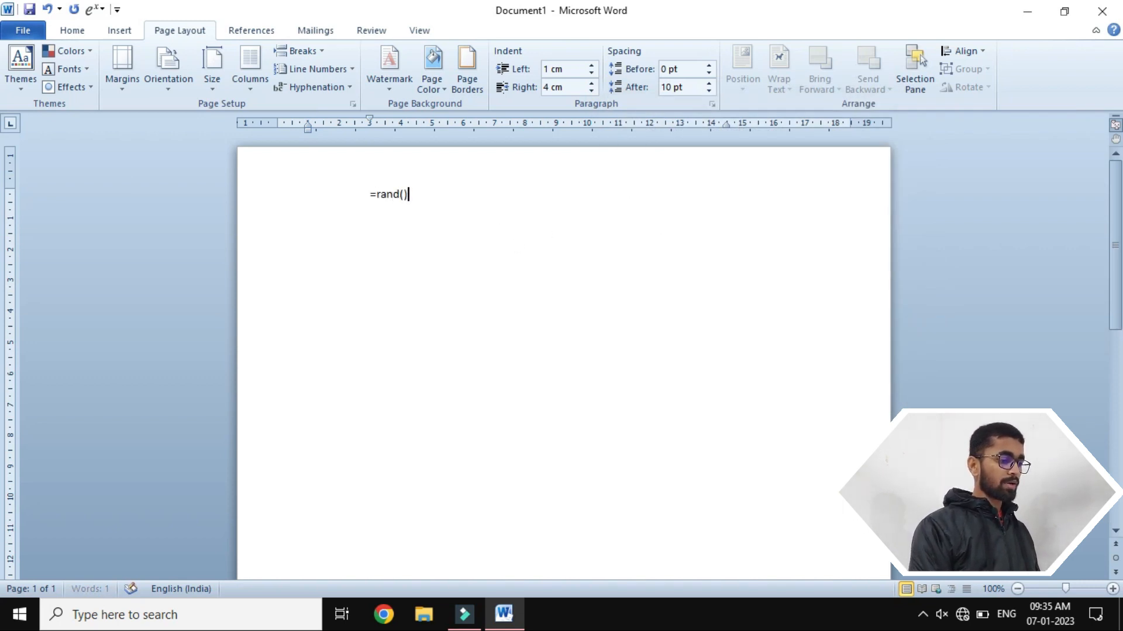
key(Return)
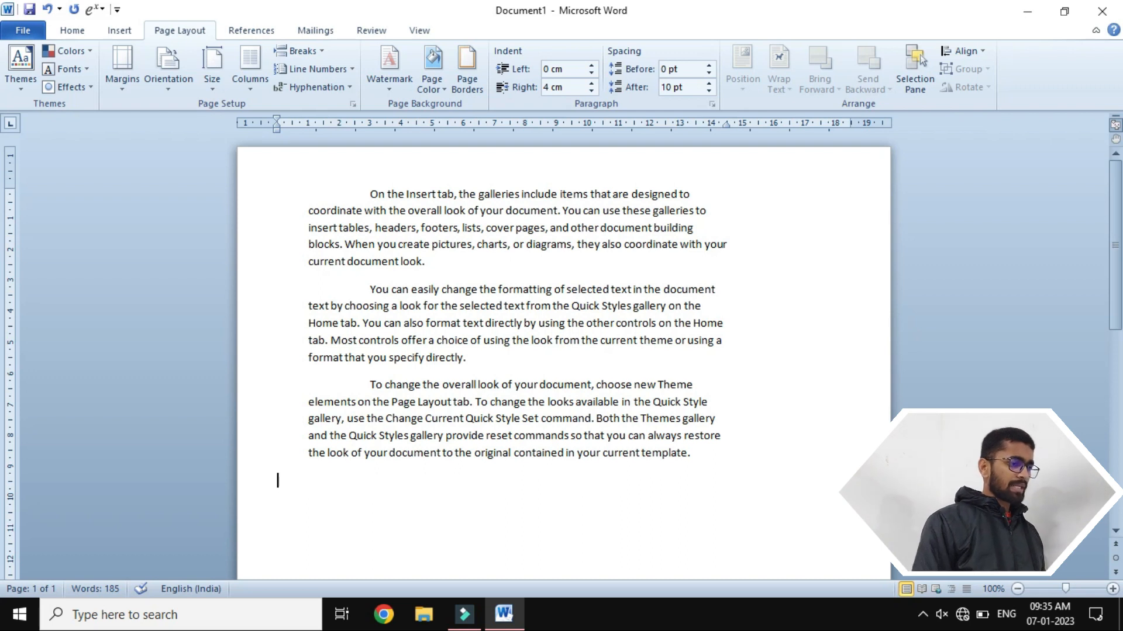
Step: Check the special indentation of the empty last paragraph, and start a new paragraph after the third sample paragraph
click(713, 103)
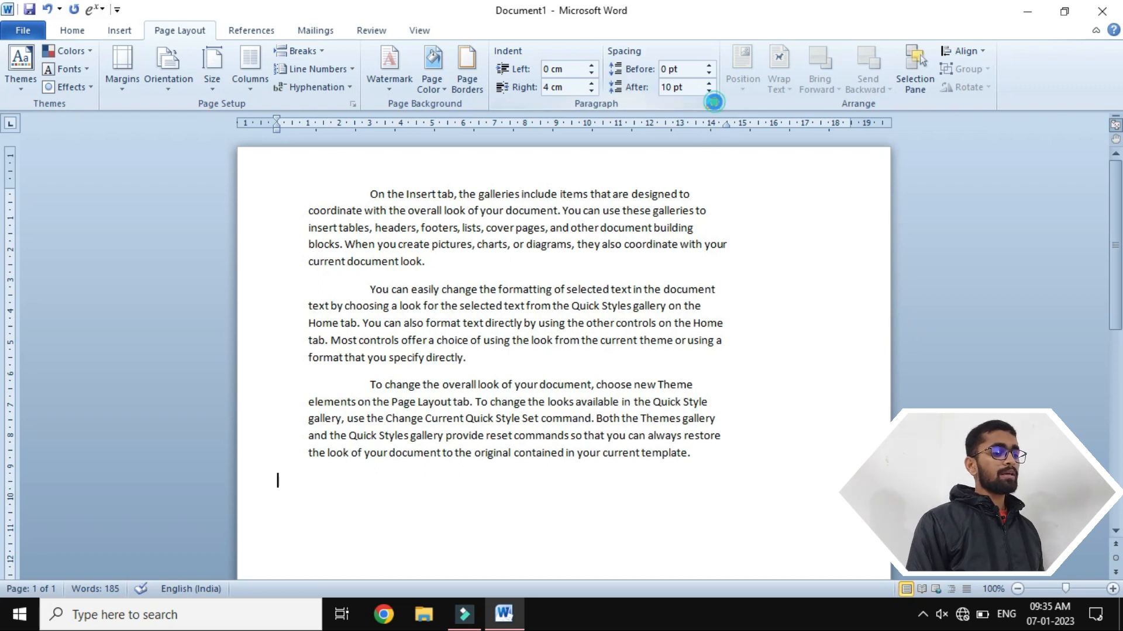
click(841, 262)
click(841, 262)
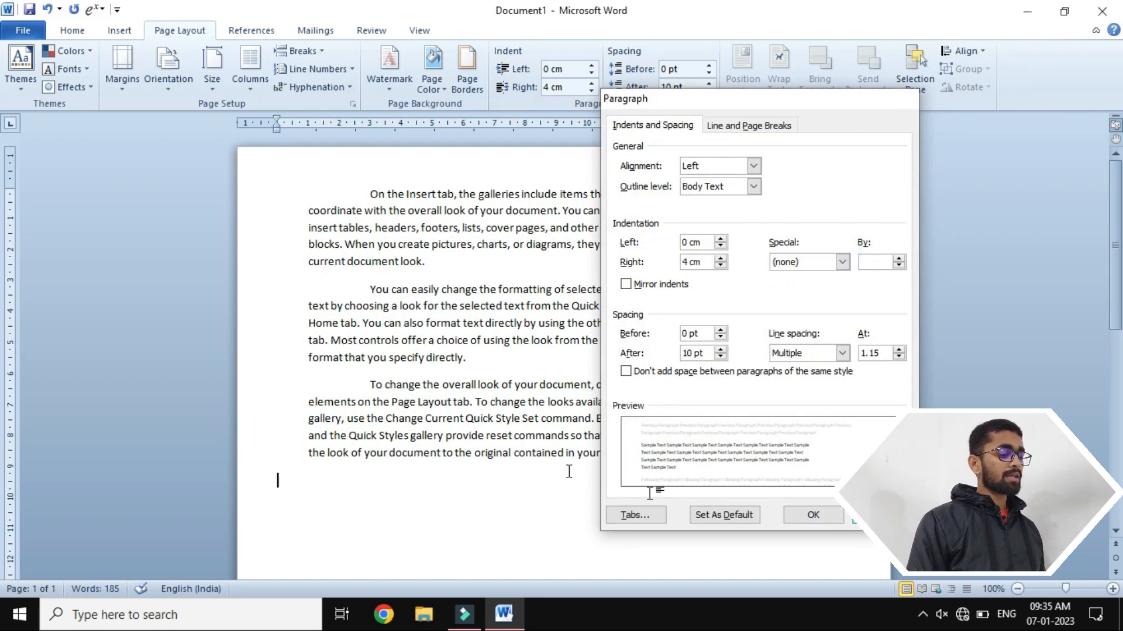
key(Return)
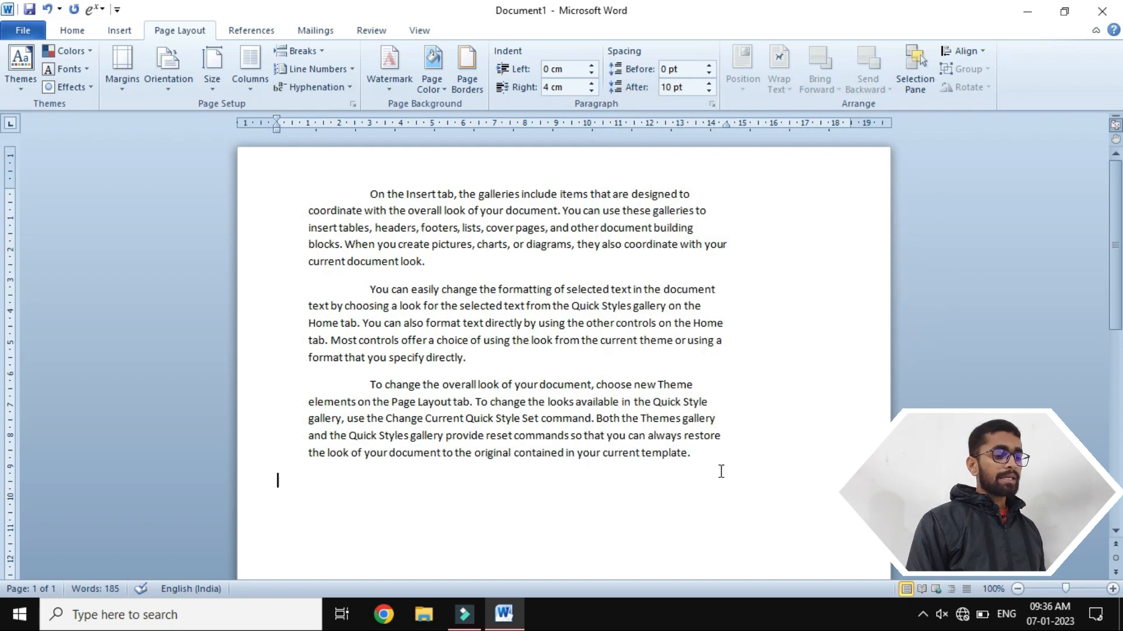
click(707, 451)
key(Return)
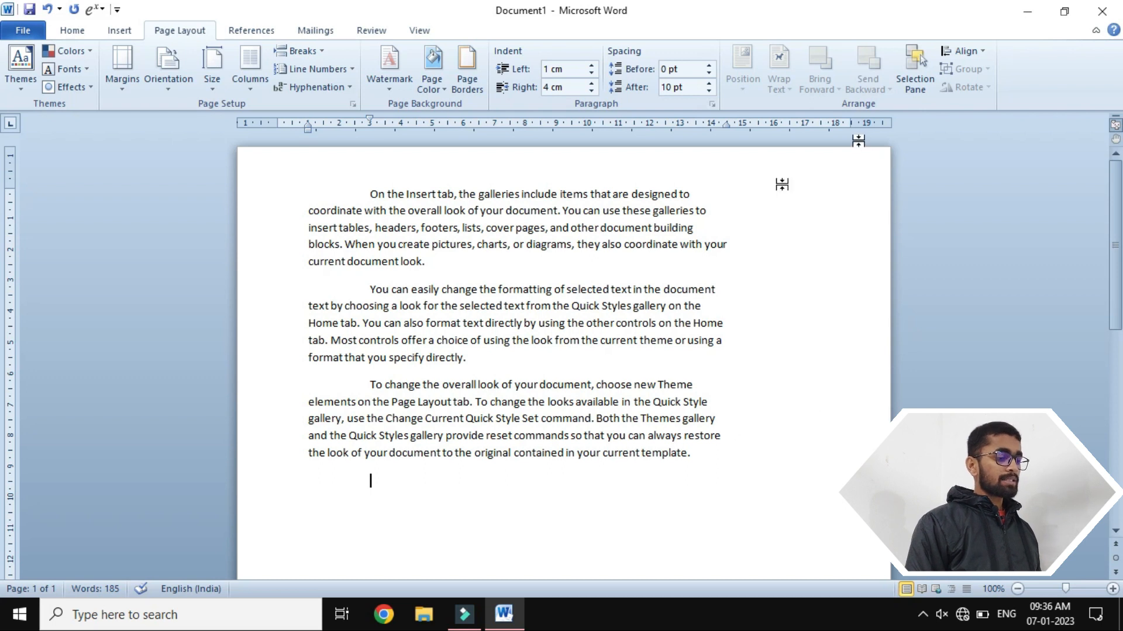
Step: Try setting the second paragraph's special indentation to (none), and undo that change
click(522, 326)
click(711, 105)
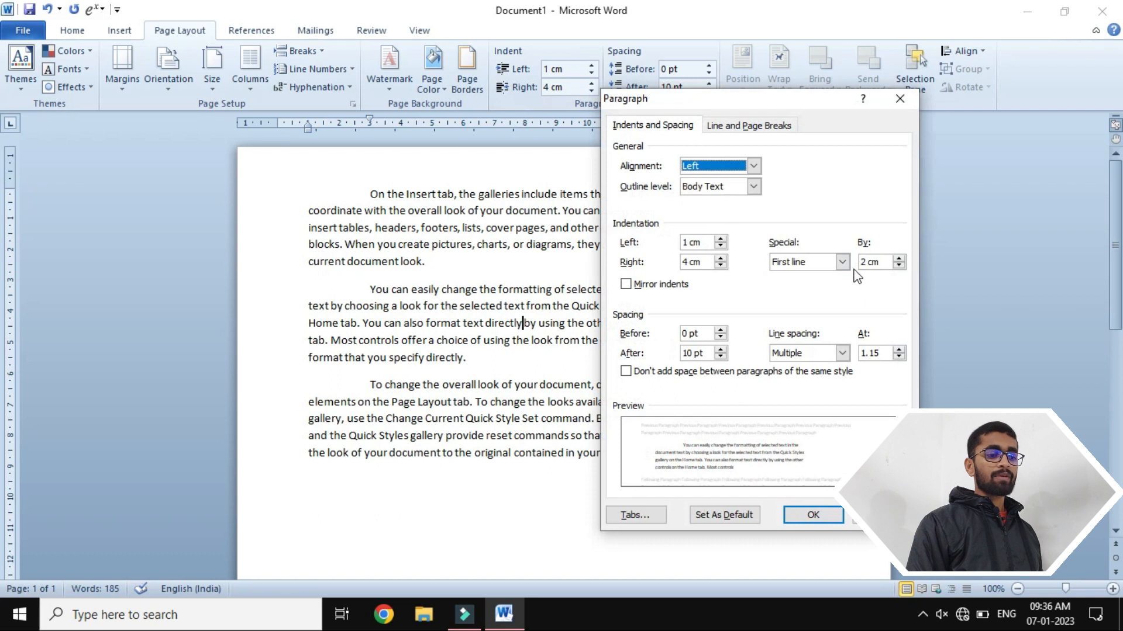
click(842, 262)
click(798, 275)
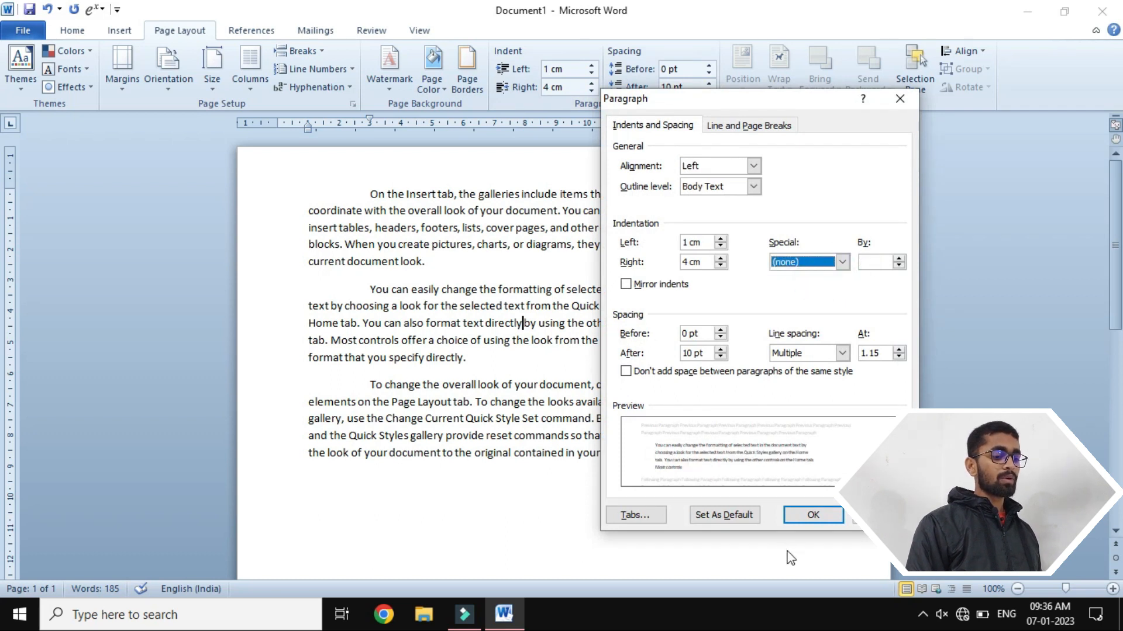
click(792, 517)
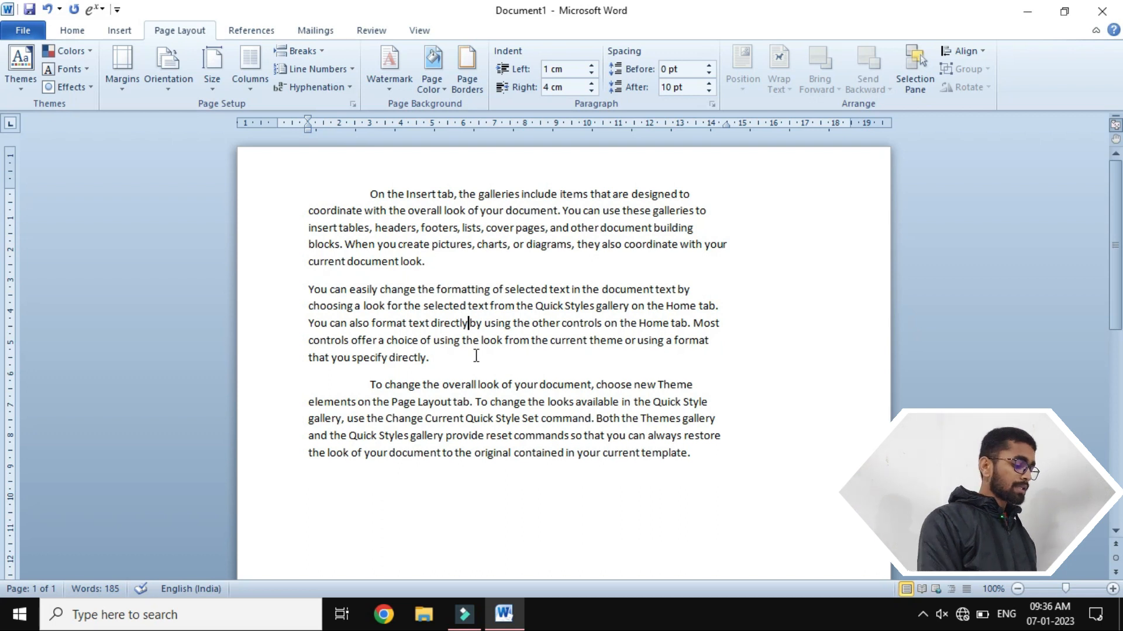
key(ctrl+z)
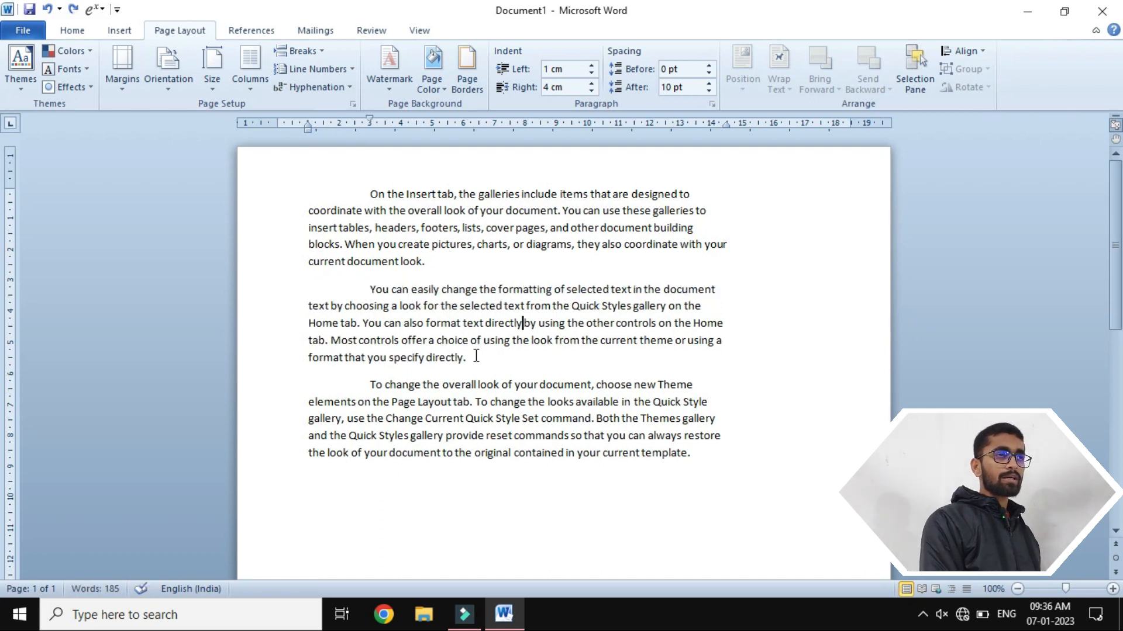
Step: Remove the first-line indent from the entire document and set its right indent to 0 cm
key(ctrl+a)
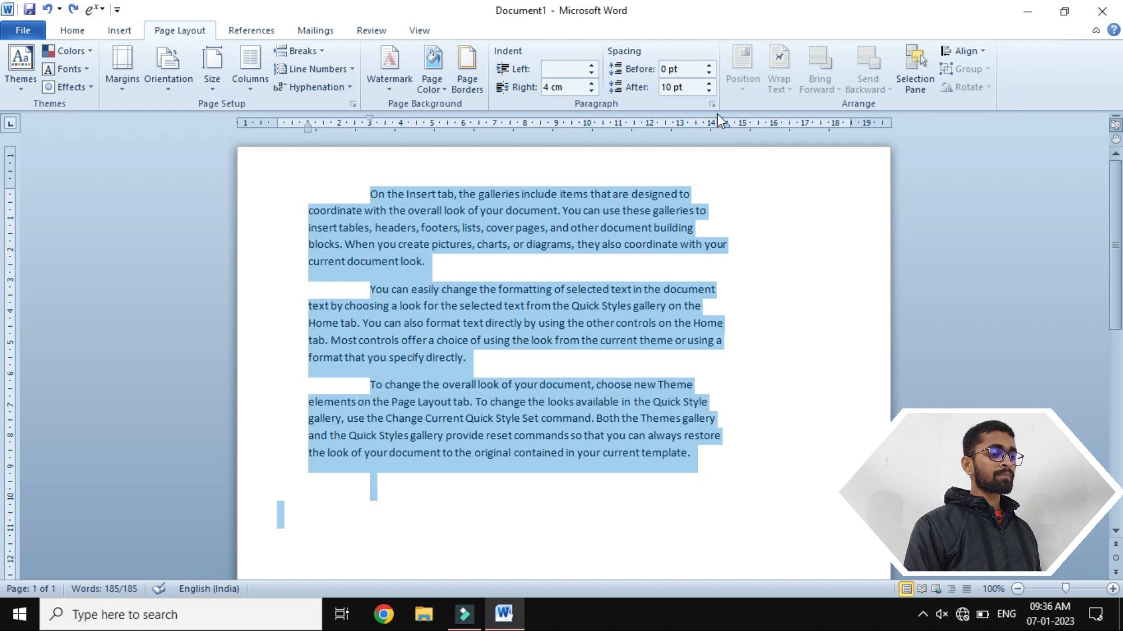
click(715, 106)
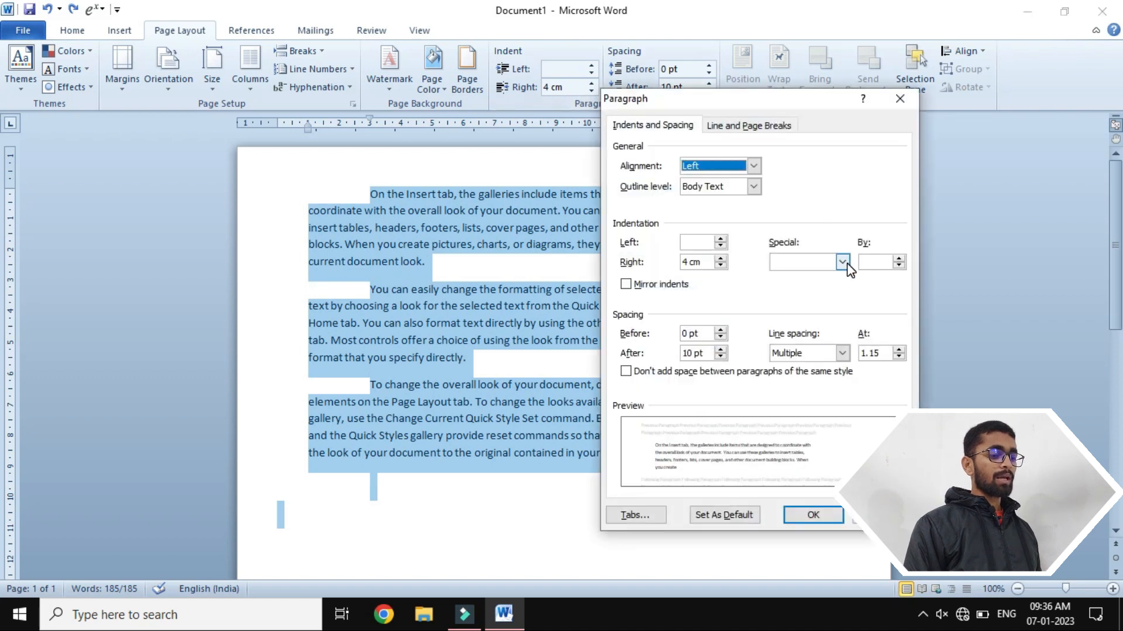
click(842, 263)
click(807, 279)
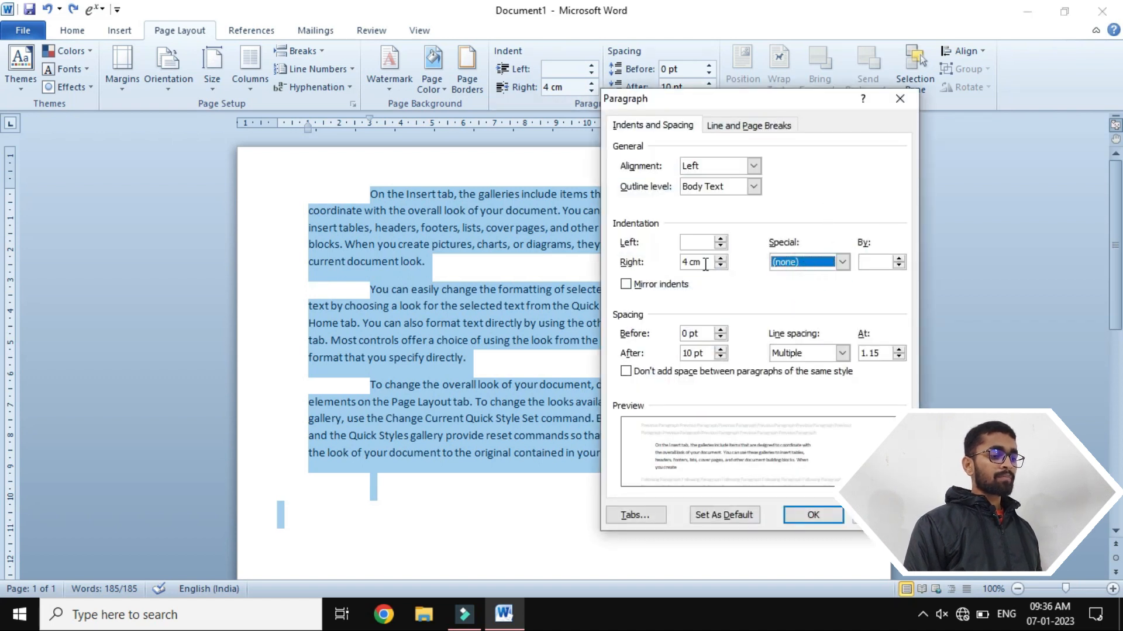
double_click(705, 265)
text(0)
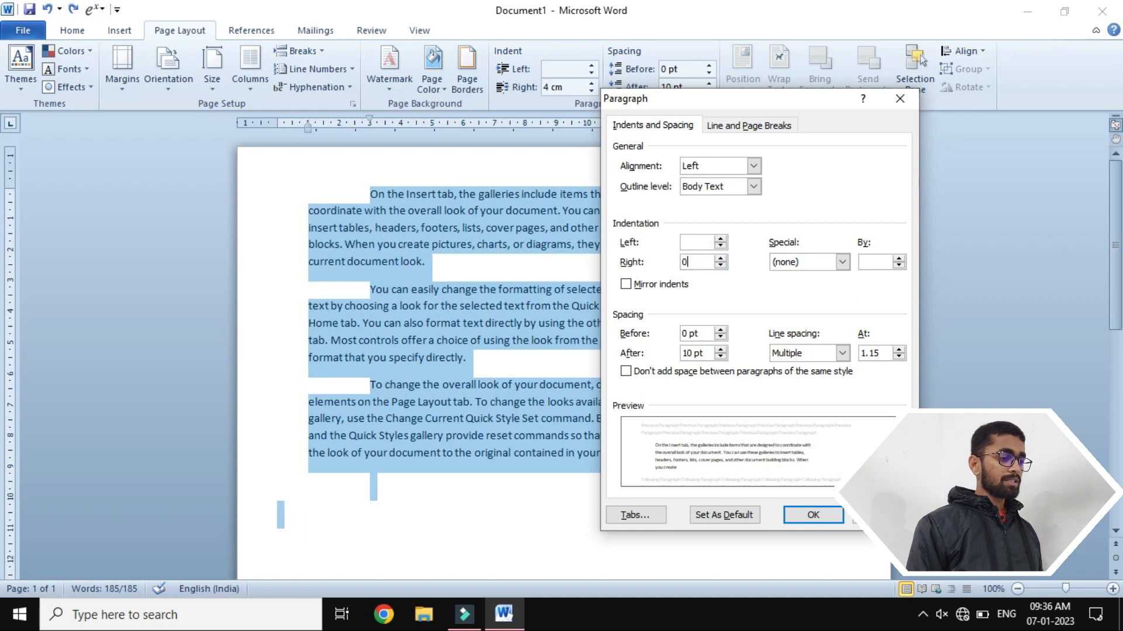
key(Return)
click(371, 245)
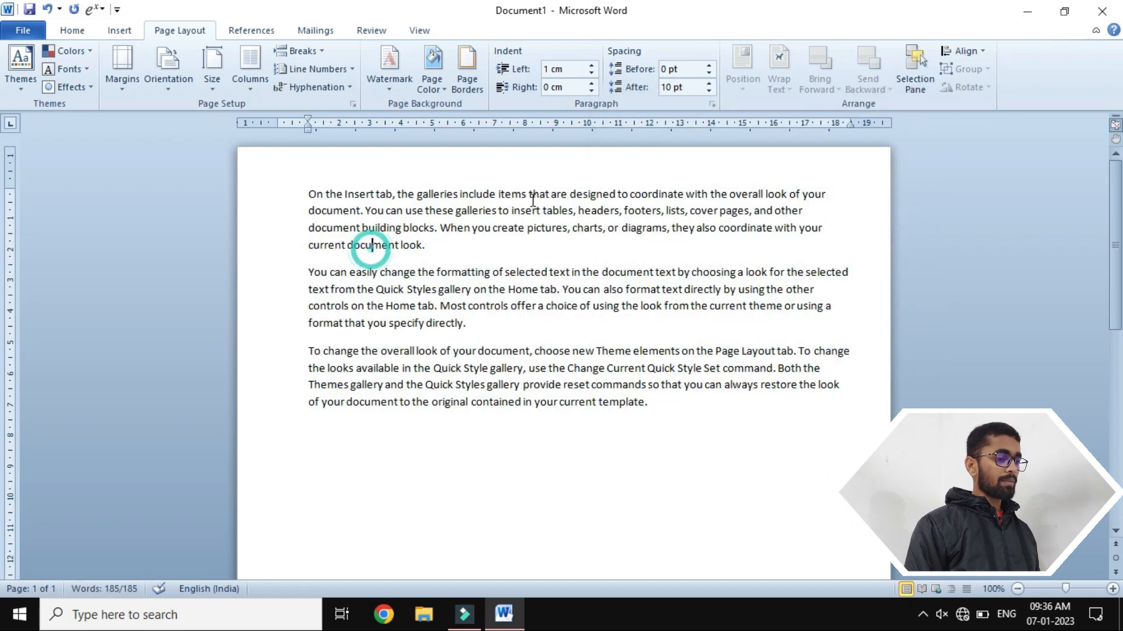
Step: Set the left indent of the entire document to 0 cm
key(ctrl+a)
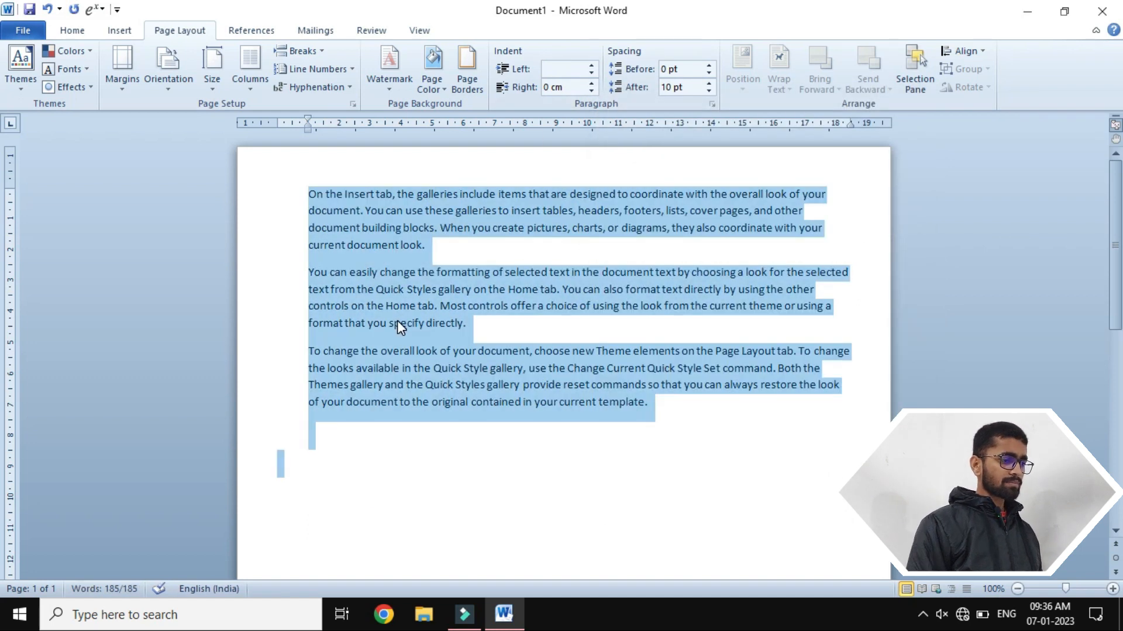
click(546, 72)
text(0)
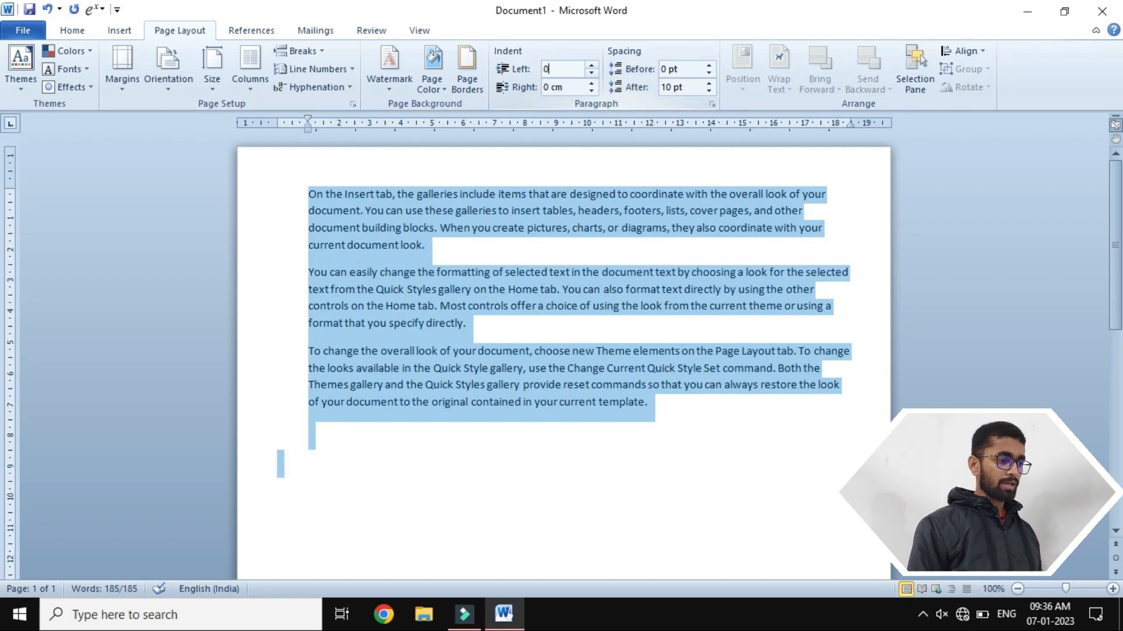
key(Return)
click(629, 267)
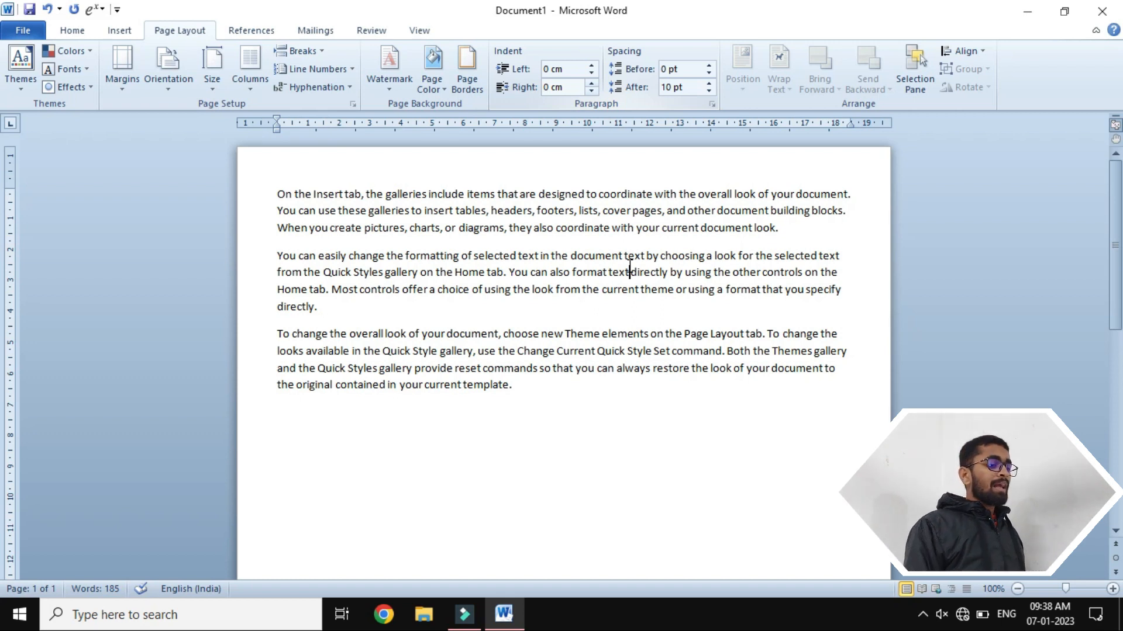
click(586, 208)
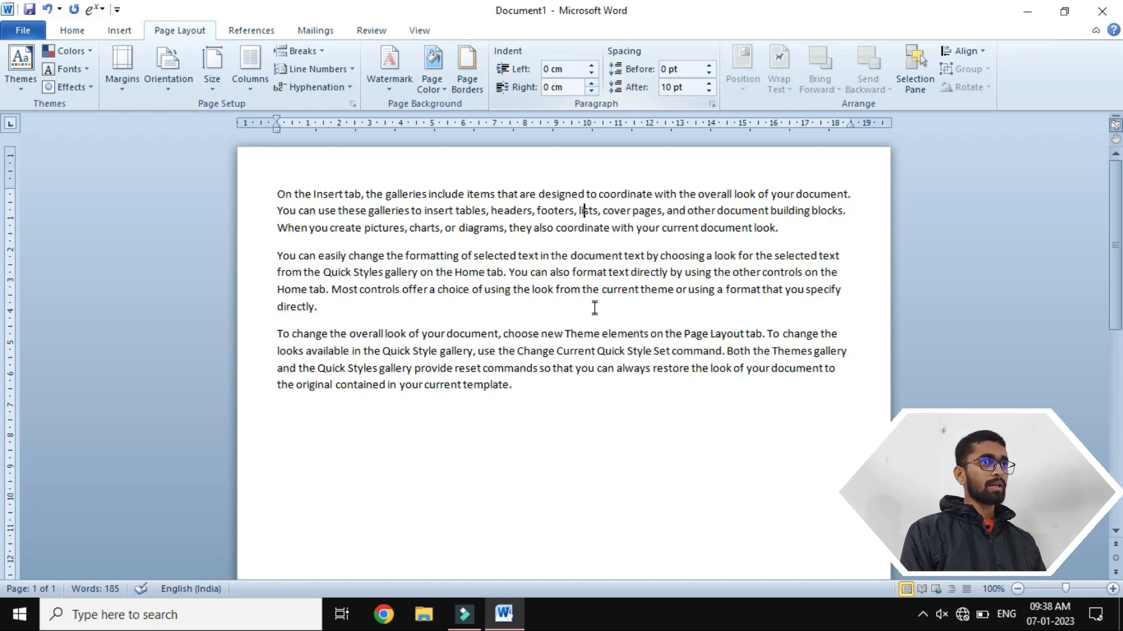
click(595, 272)
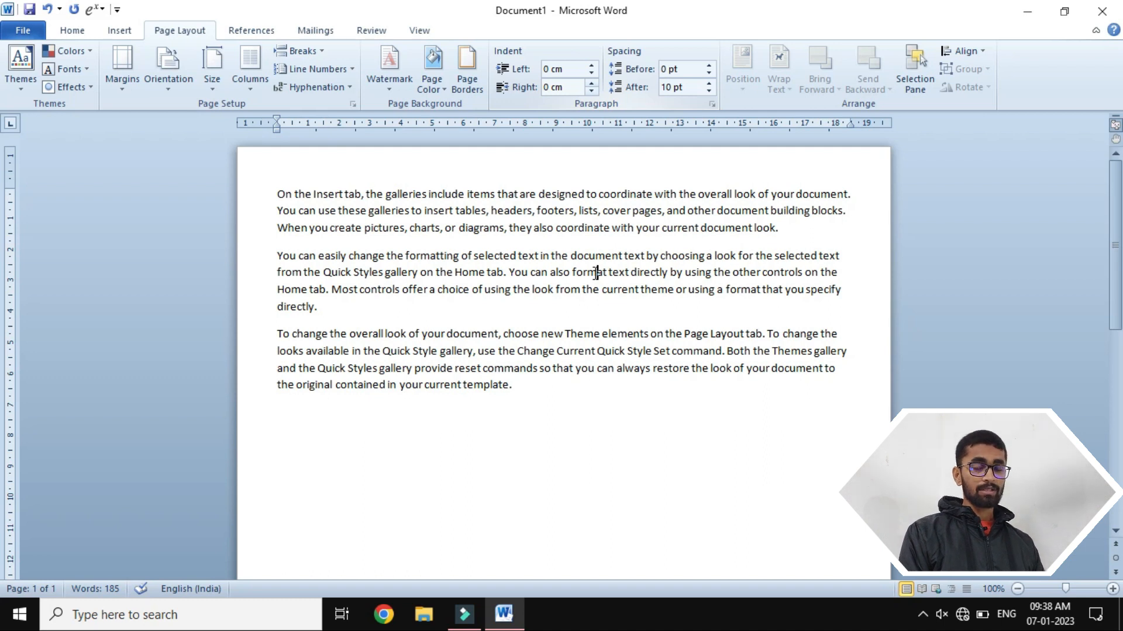
click(554, 199)
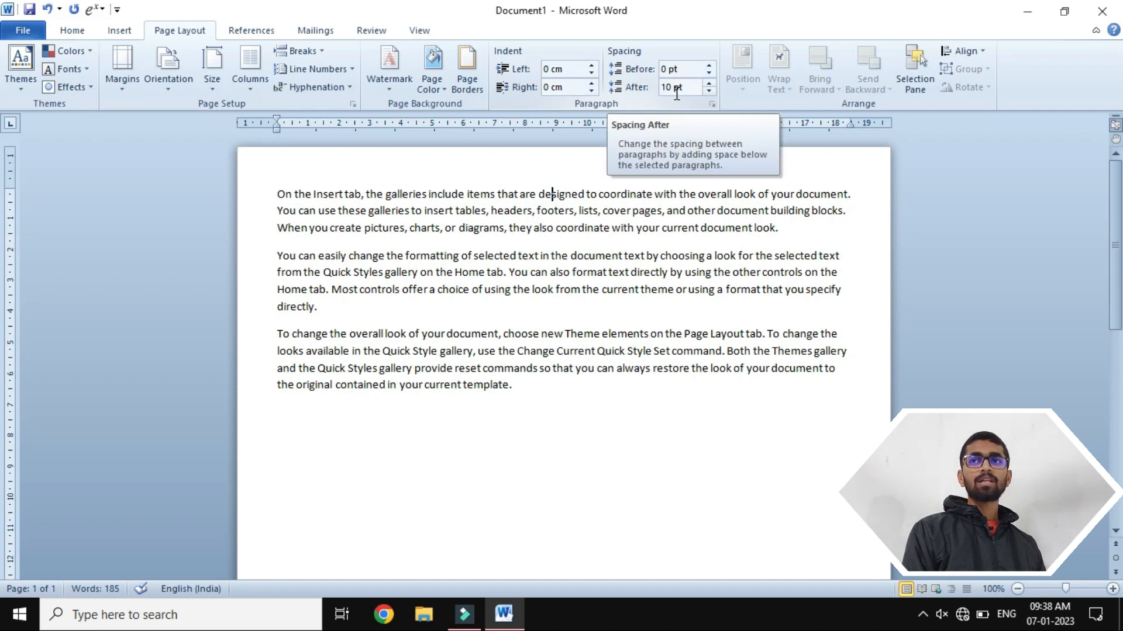
click(507, 273)
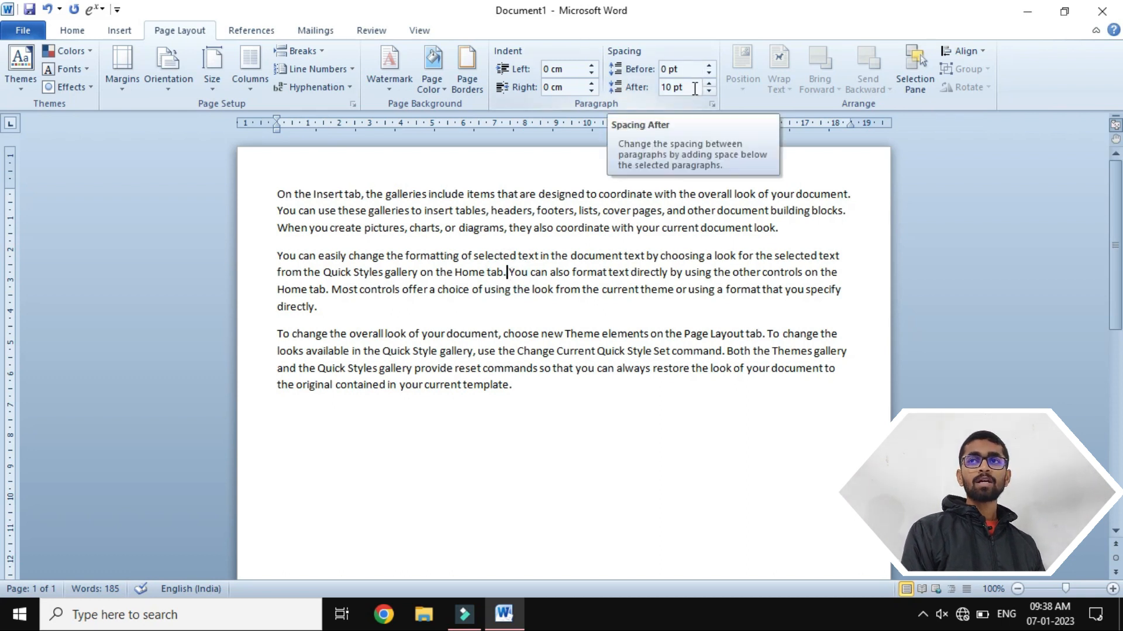
click(490, 354)
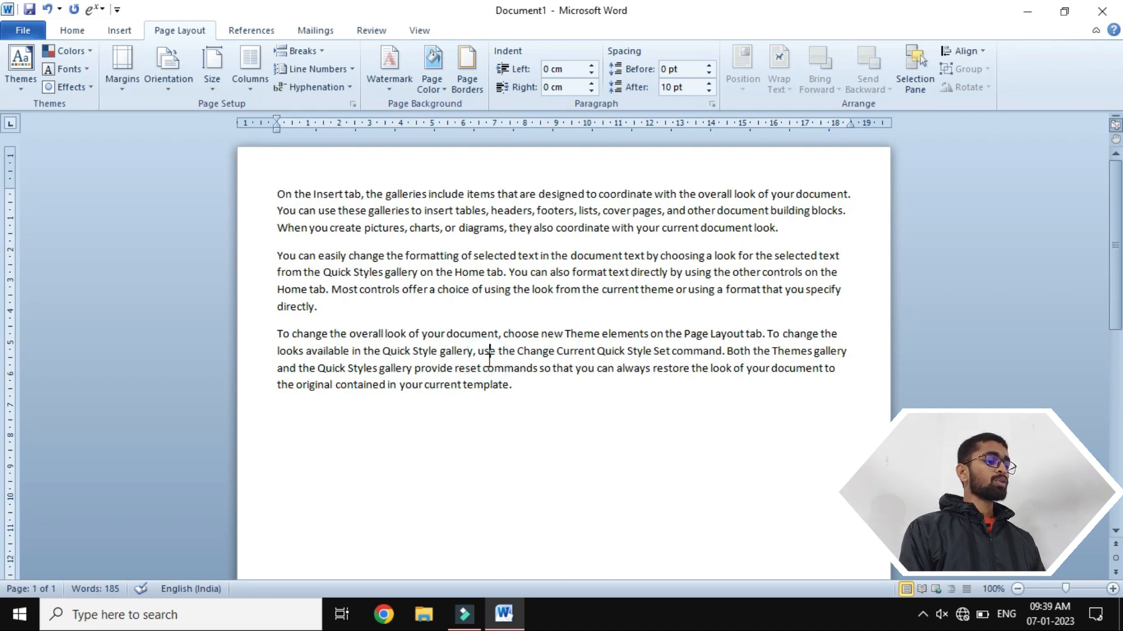
click(511, 213)
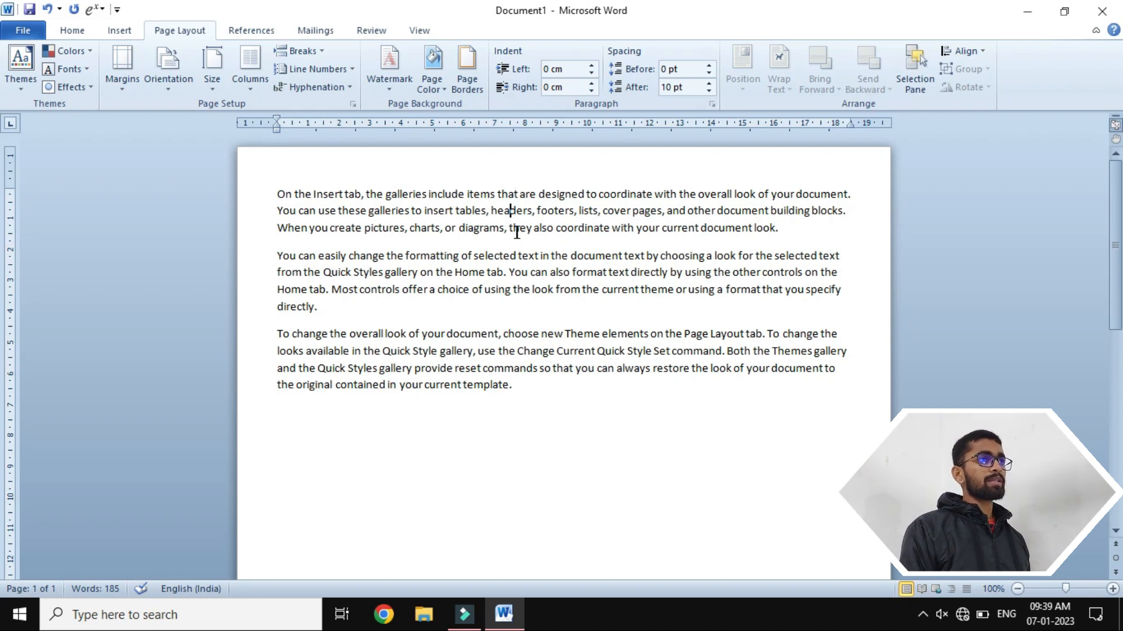
click(511, 286)
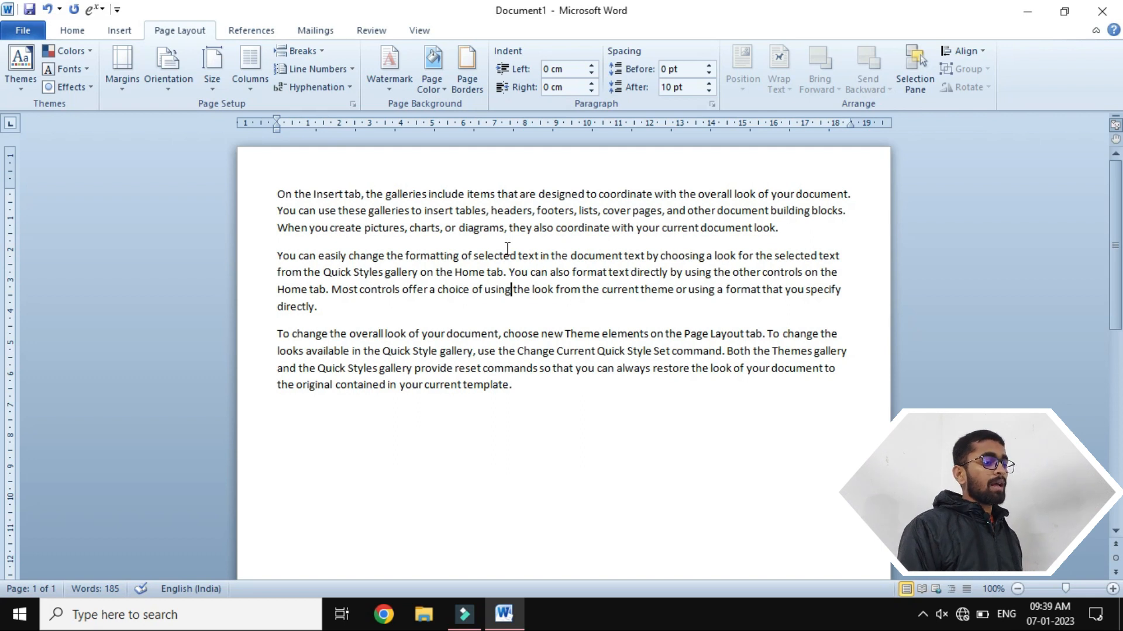
Step: Increase the spacing after the first paragraph to 42 pt
click(524, 211)
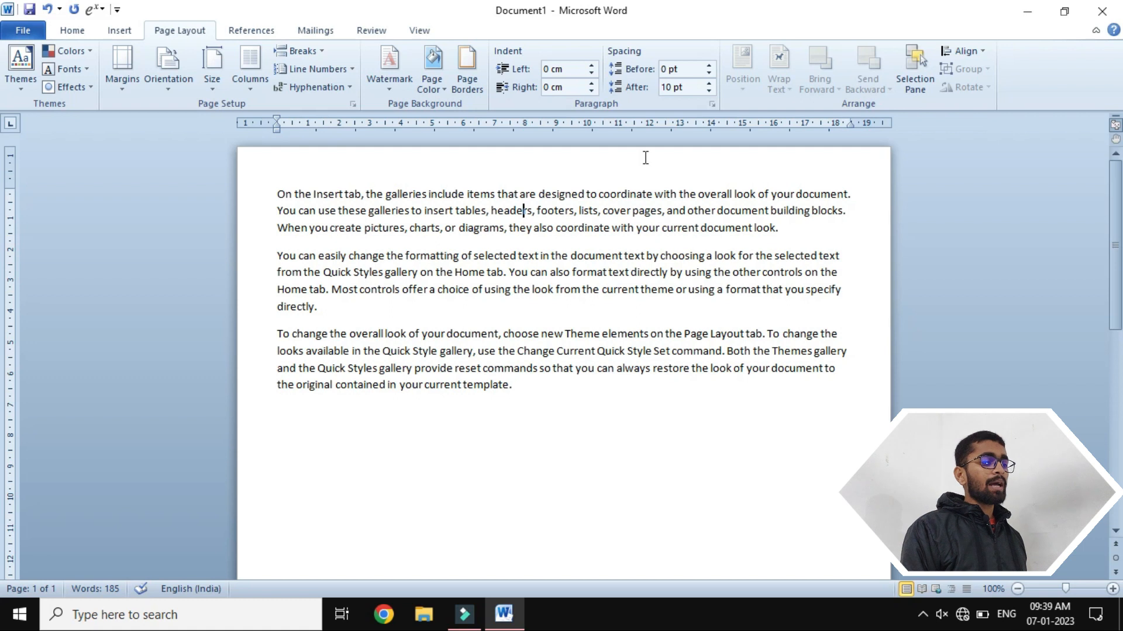
drag(709, 82, 708, 82)
click(708, 82)
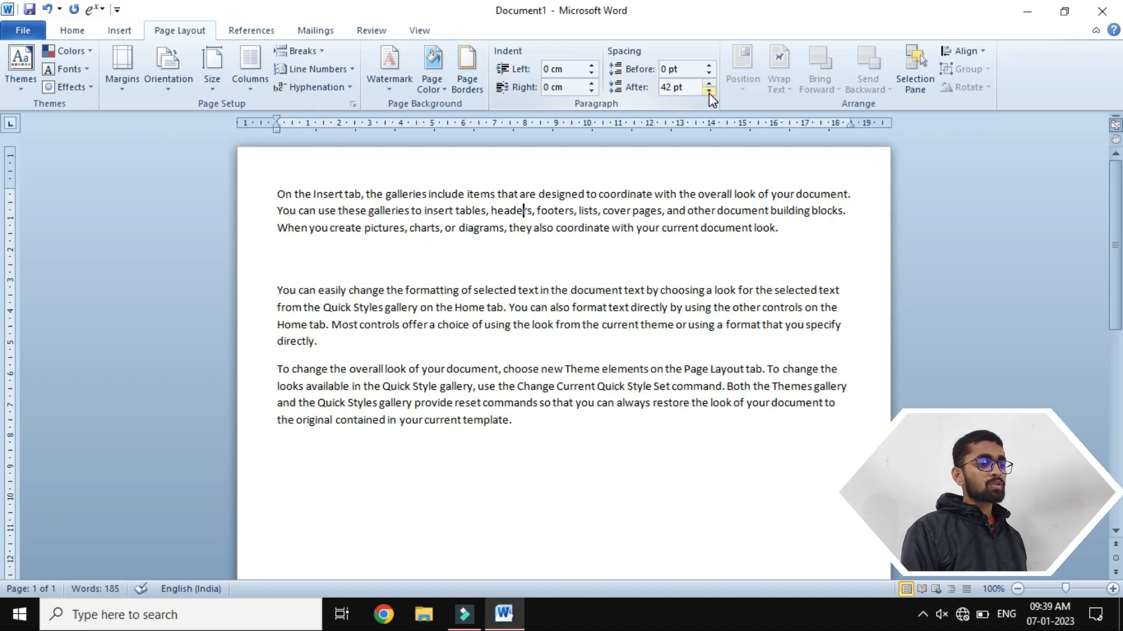
Step: Reduce the spacing after the first paragraph to 0 pt
click(709, 93)
click(709, 93)
click(709, 93)
click(708, 93)
click(709, 93)
click(709, 93)
click(709, 93)
click(709, 93)
click(711, 82)
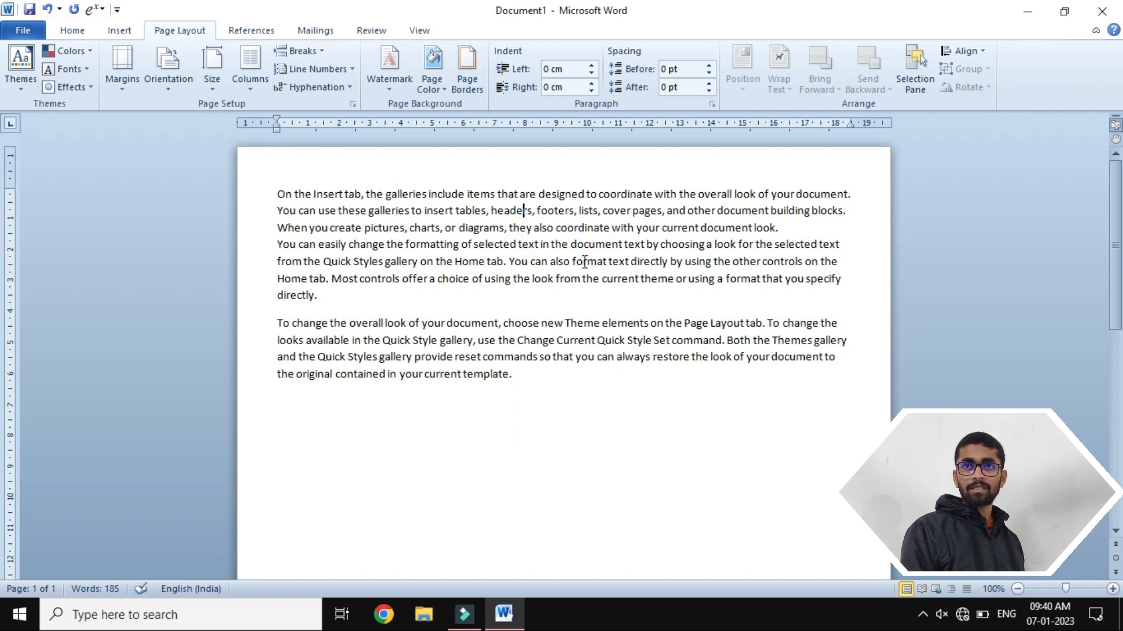
Step: Raise the spacing after the first paragraph slightly, and lower it to Auto
click(709, 83)
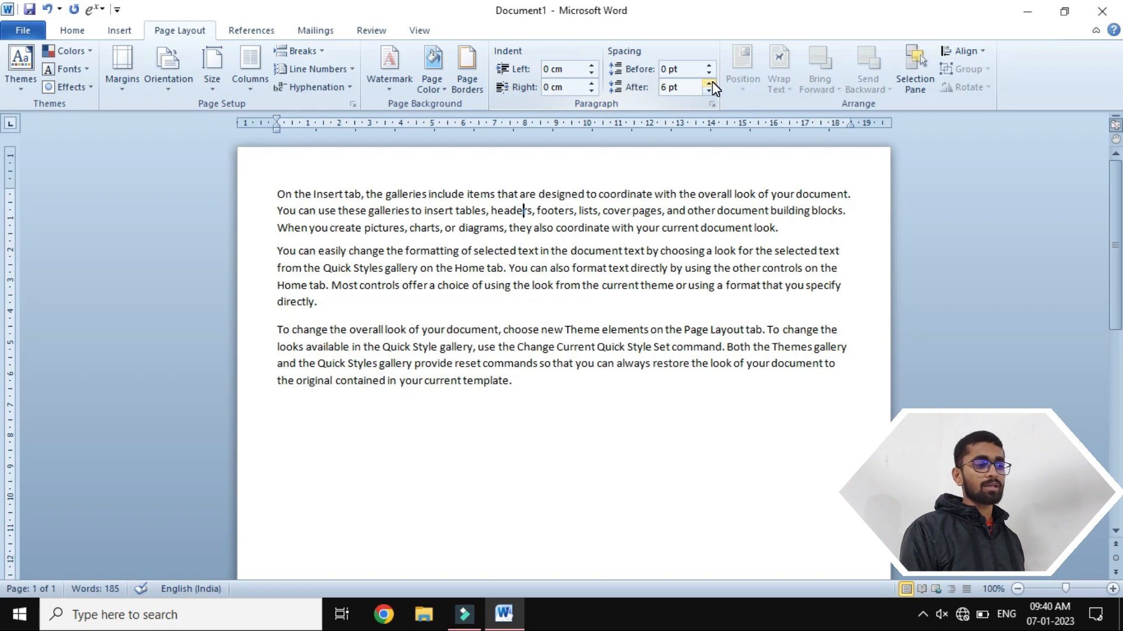
click(710, 83)
click(711, 89)
click(711, 89)
click(711, 90)
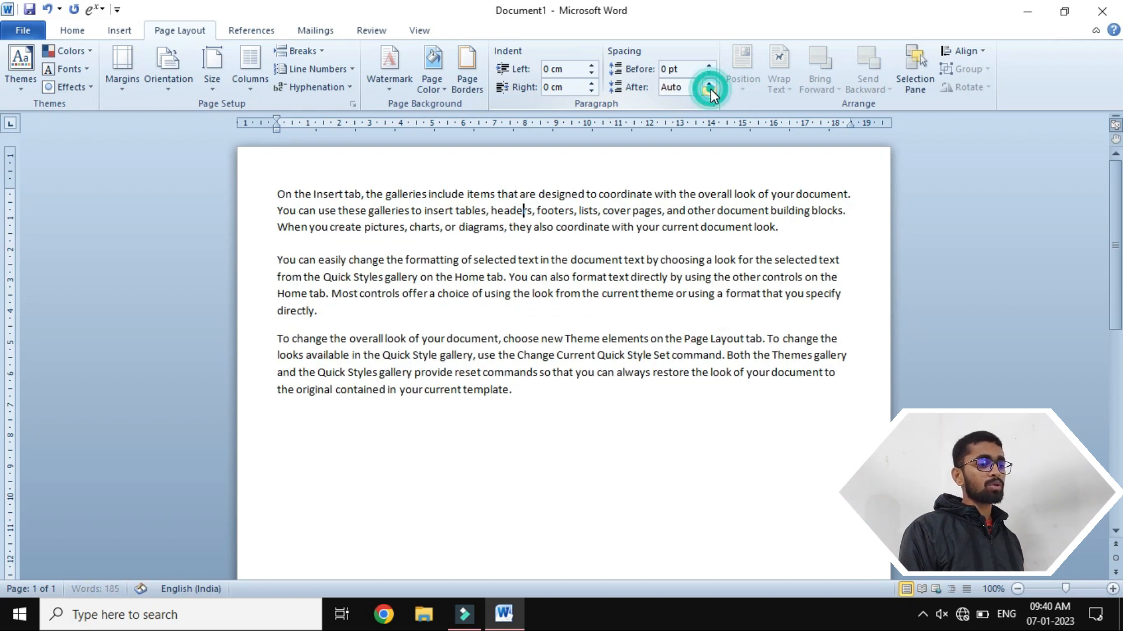
Step: Set the spacing after the first paragraph to 12 pt
click(710, 82)
click(710, 82)
click(710, 83)
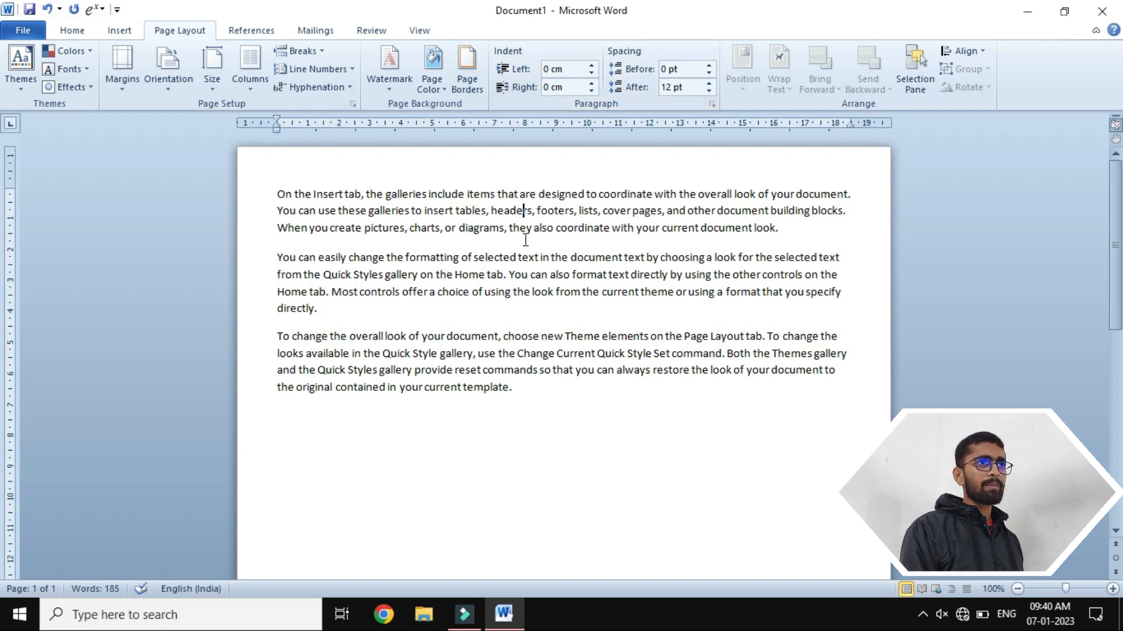
Step: Set the spacing before the second paragraph to 12 pt
click(523, 272)
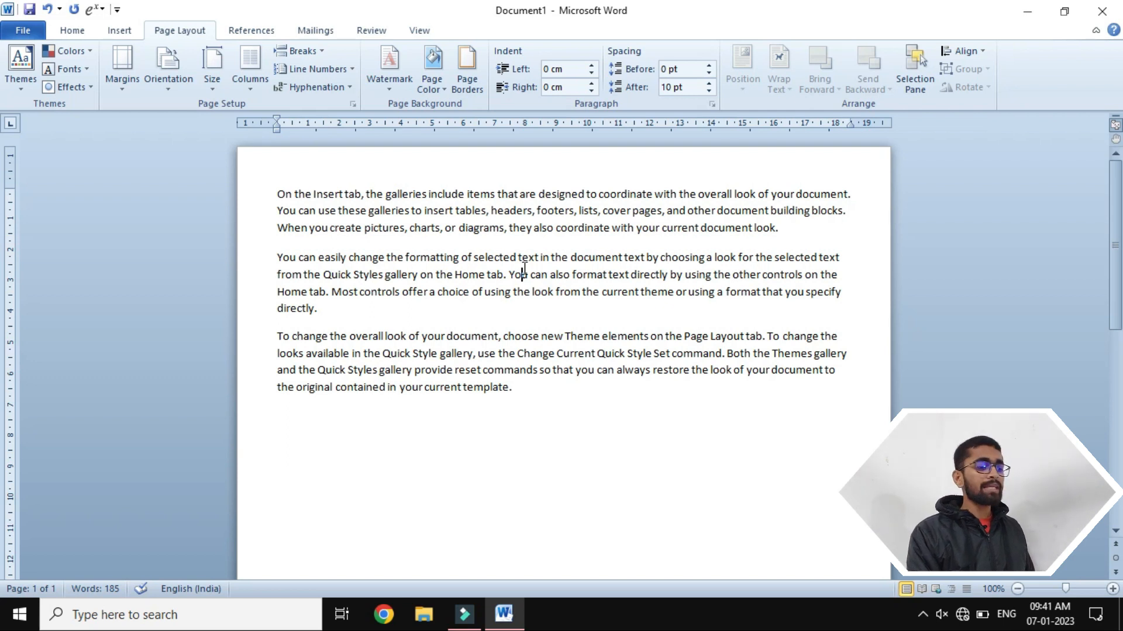
click(519, 228)
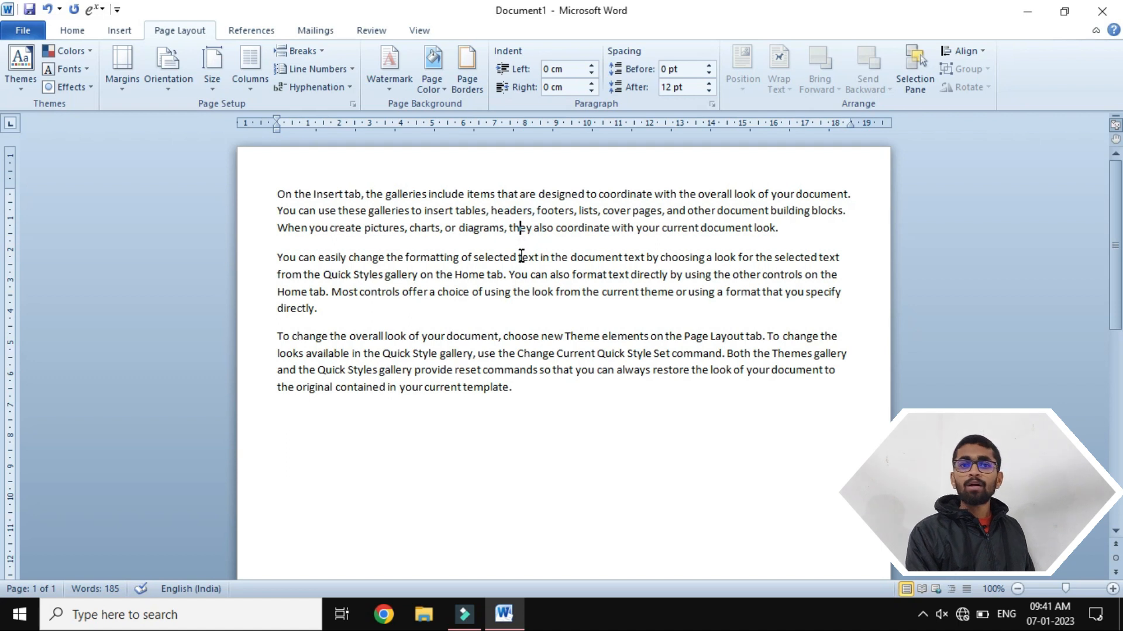
click(519, 274)
click(680, 70)
text(12 pt)
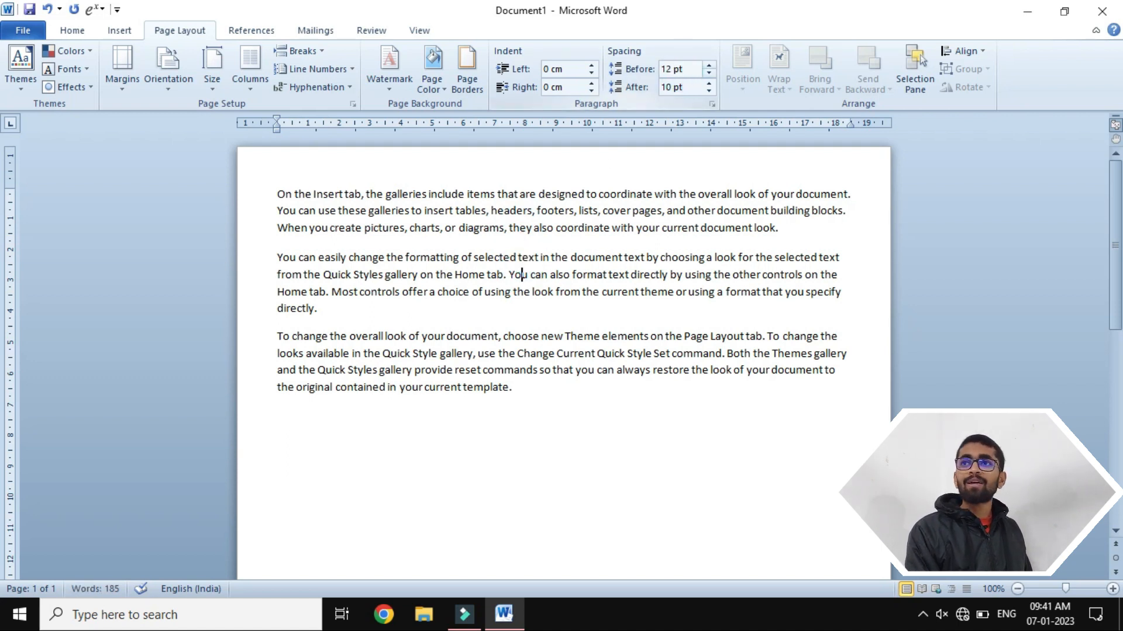
Step: Increase the spacing before the second paragraph to 24 pt
click(709, 66)
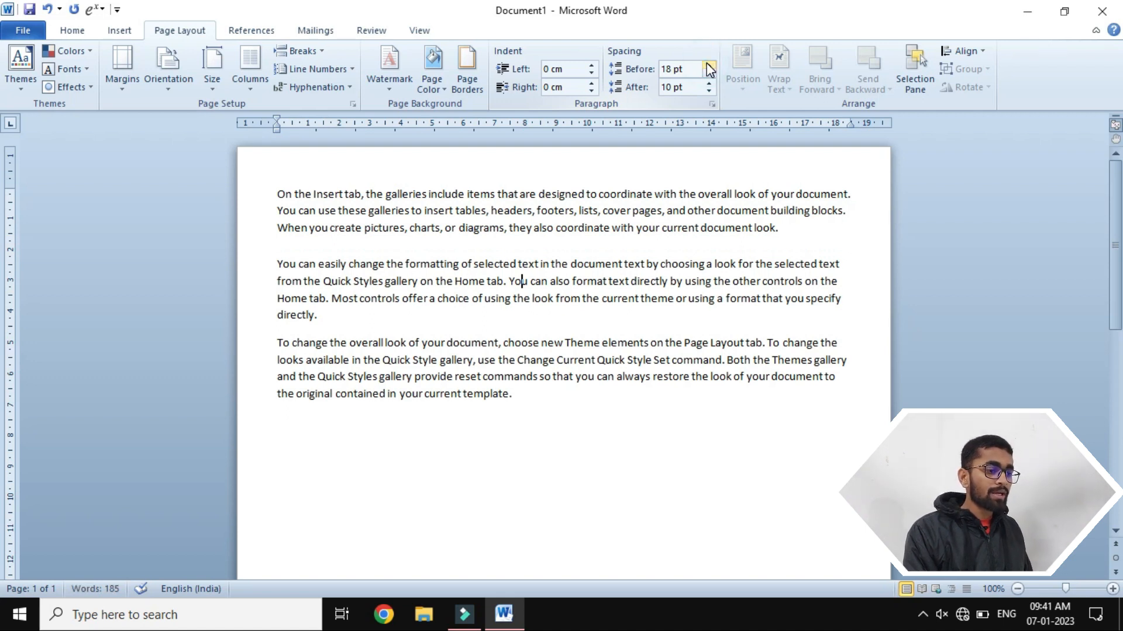
click(709, 73)
click(709, 66)
click(710, 66)
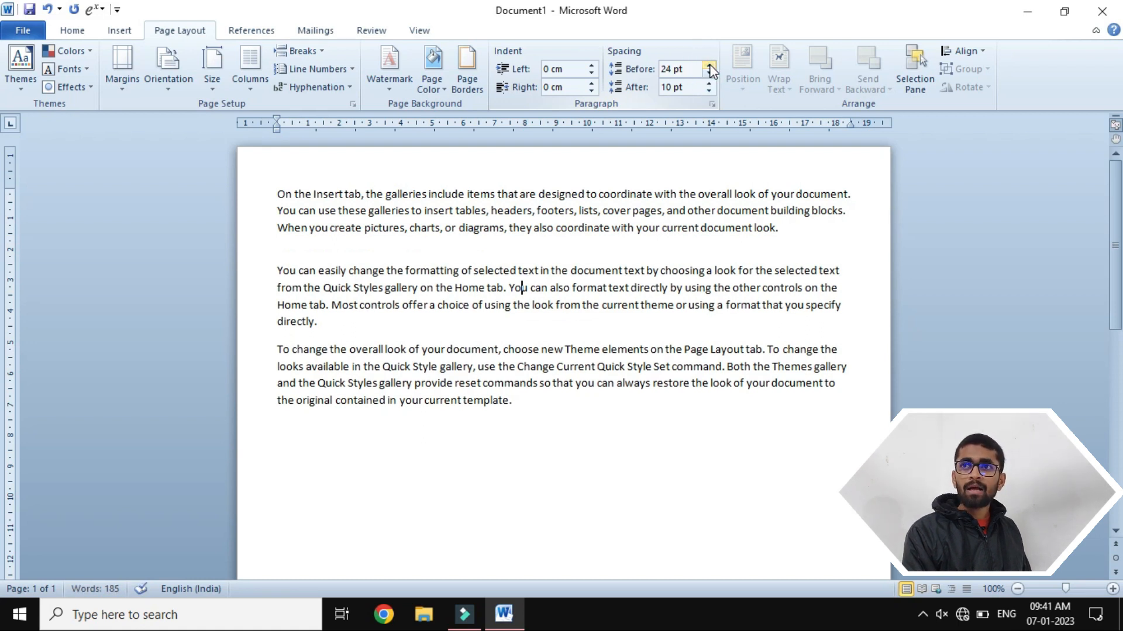
Step: Set the spacing after the first paragraph to 24 pt, and compare it with the second paragraph's spacing
click(542, 229)
double_click(695, 86)
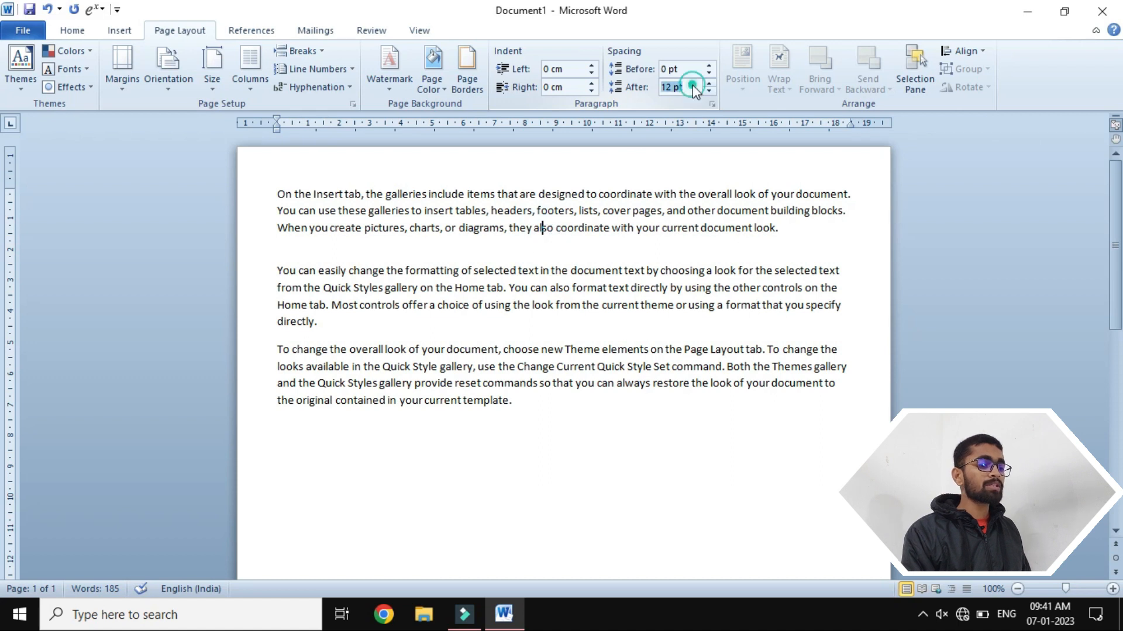
text(24)
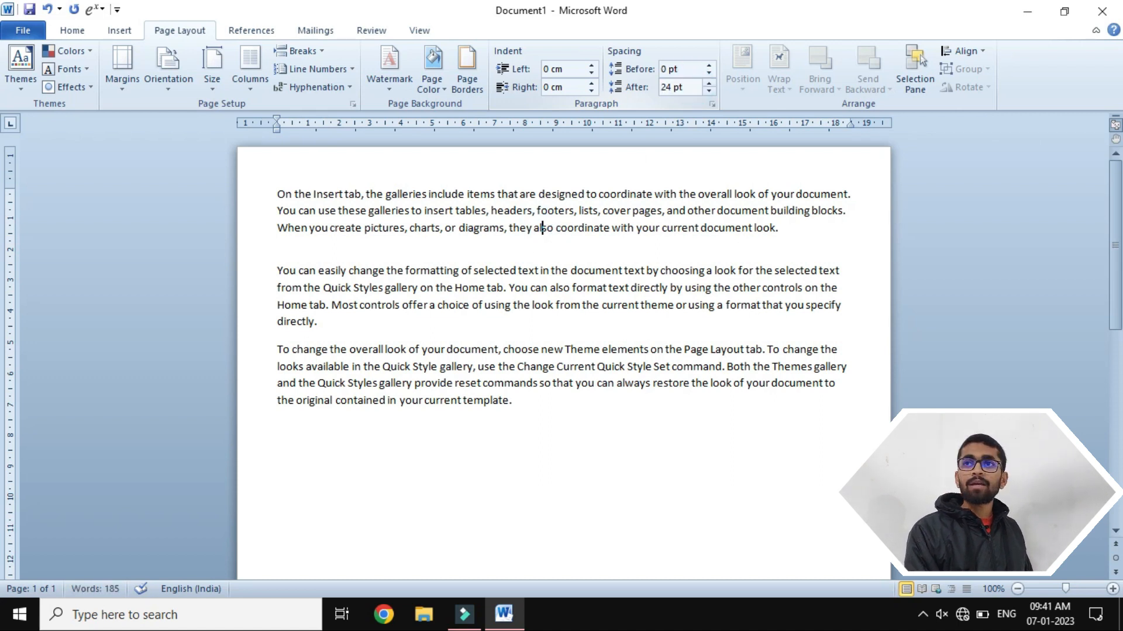
click(643, 287)
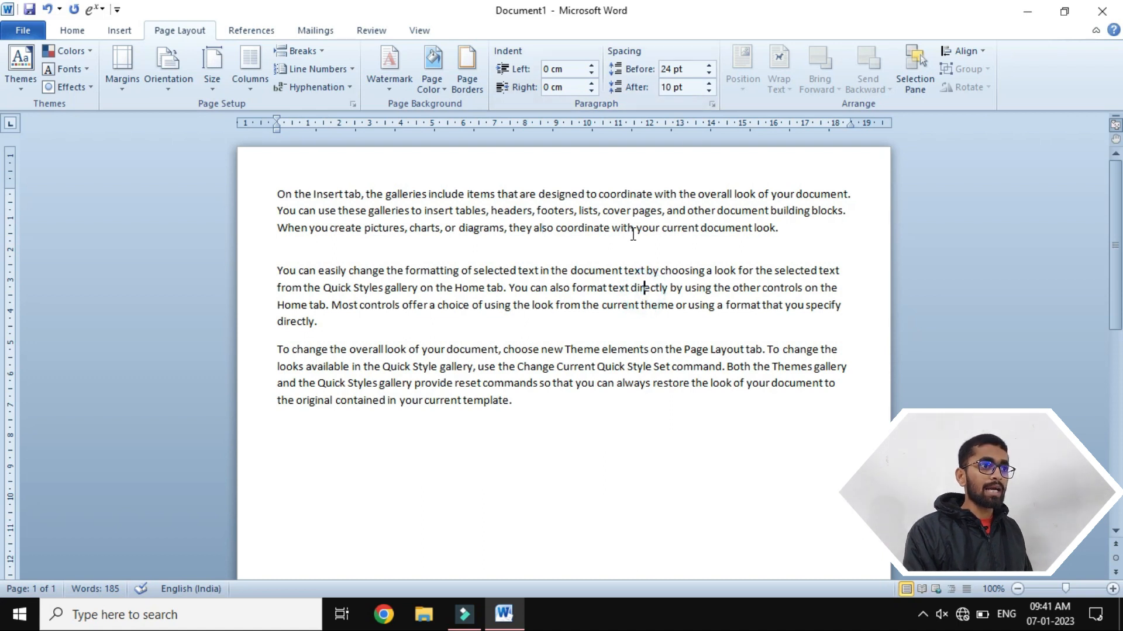
click(621, 210)
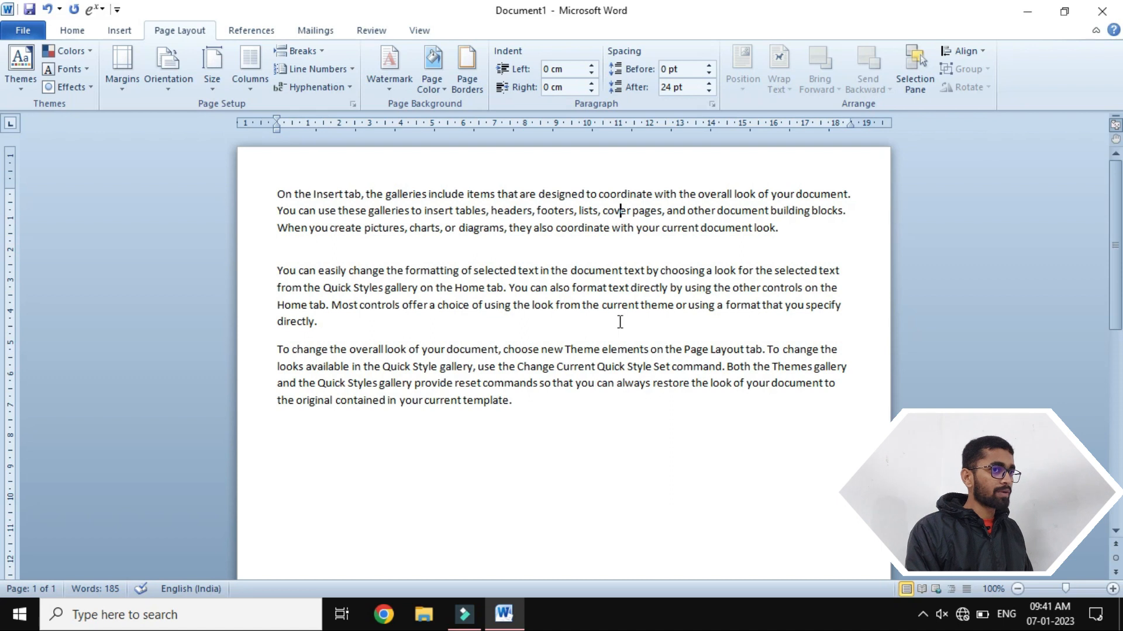
Step: Reset the spacing before the second paragraph to 0 pt
click(613, 288)
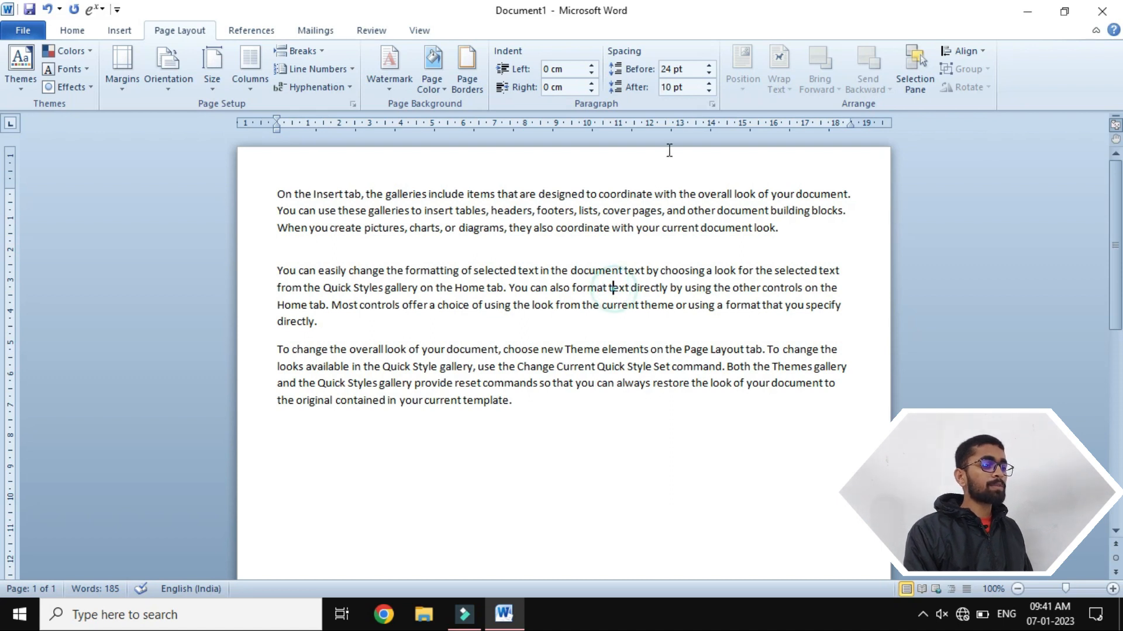
click(688, 67)
text(0)
key(Return)
Step: Remove the spacing after the first paragraph by setting it to 0 pt
click(664, 194)
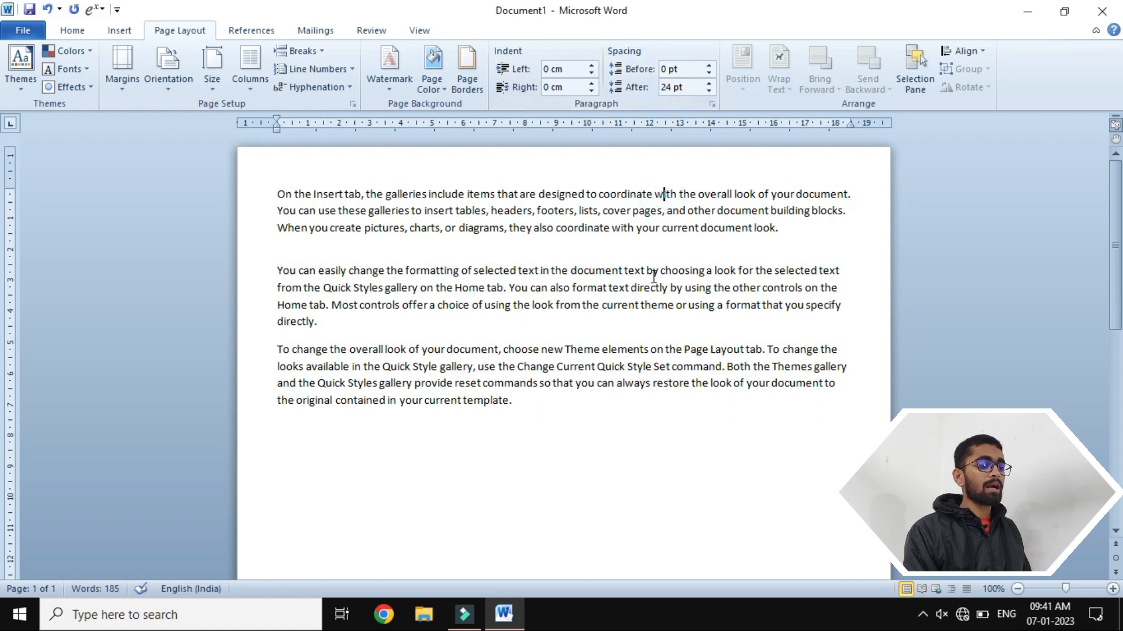
click(689, 89)
text(0)
key(Return)
Step: Raise the spacing before the second paragraph to 12 pt, and open its detailed paragraph settings
click(637, 261)
click(708, 66)
click(709, 66)
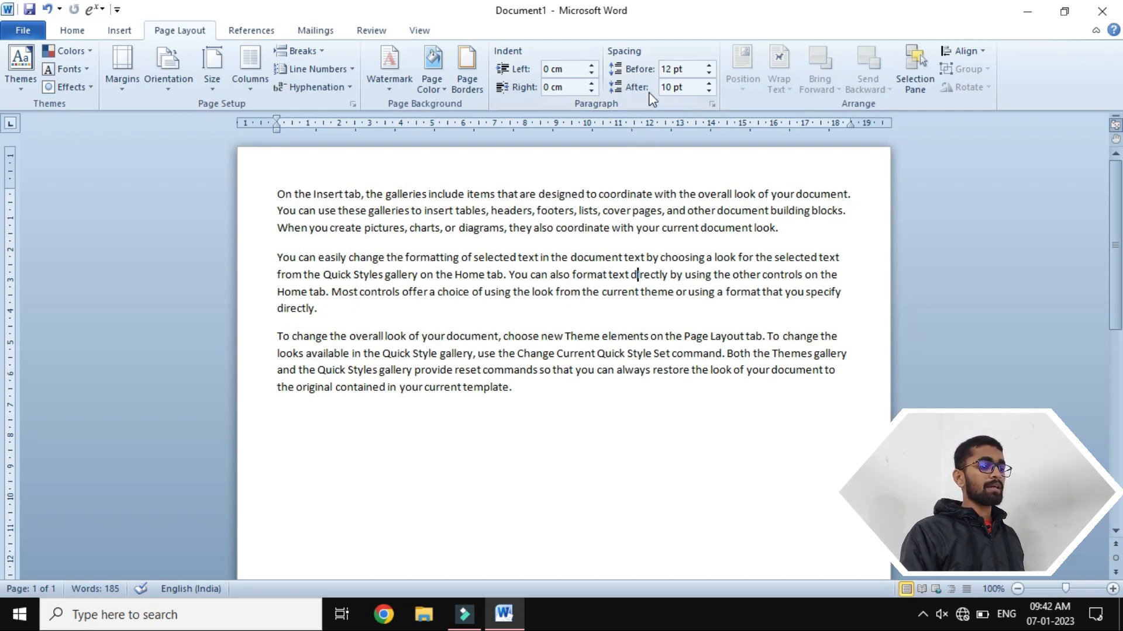
click(711, 104)
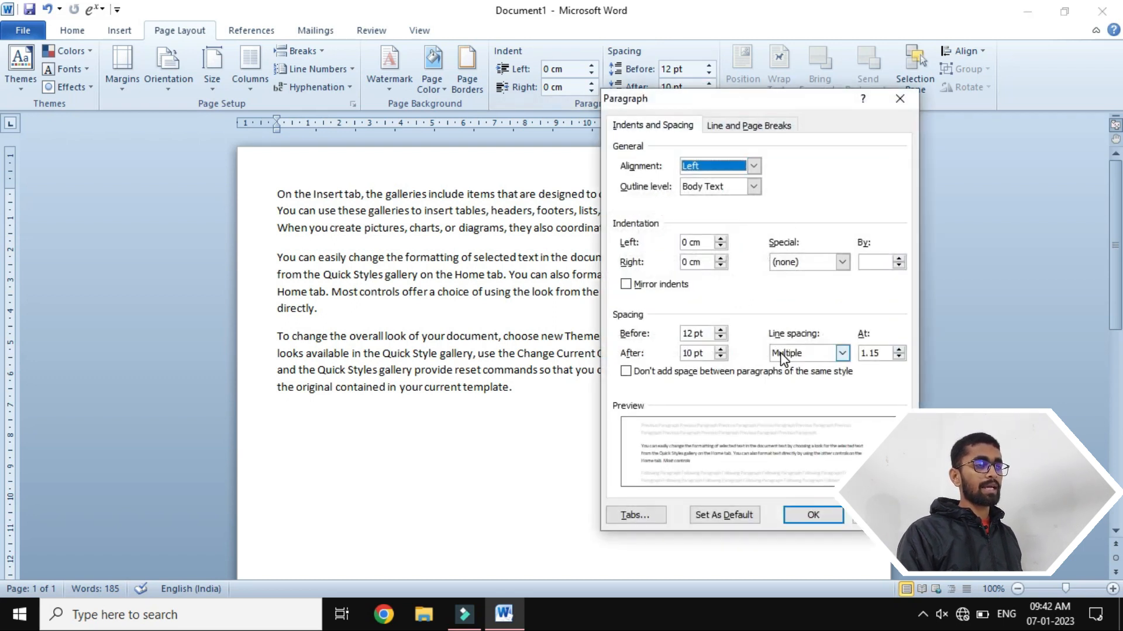
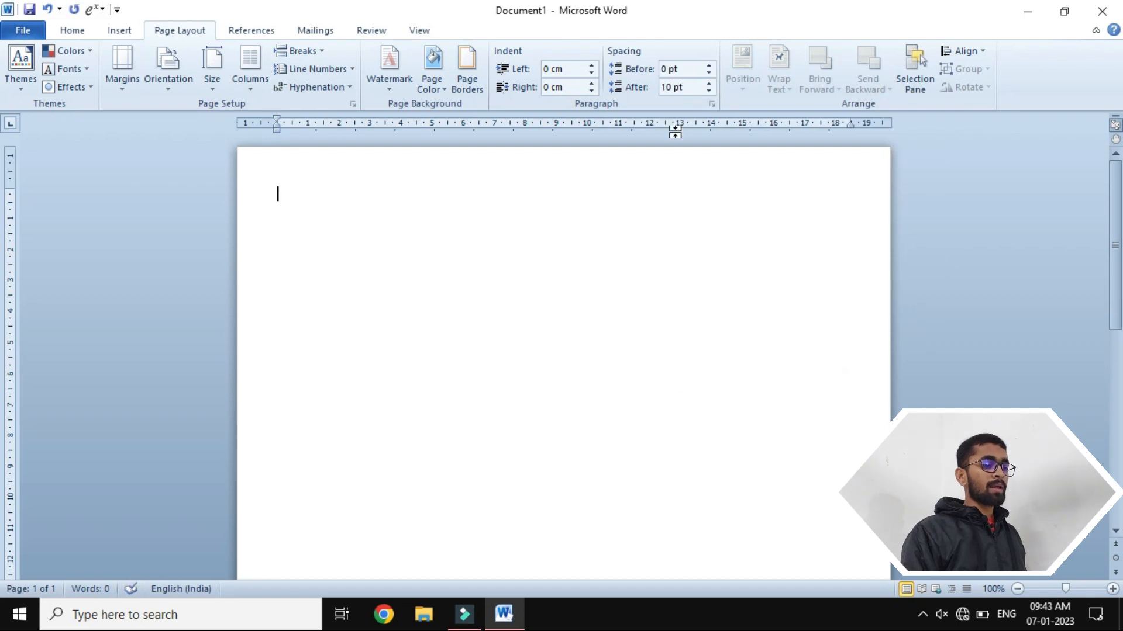
Step: Set the spacing after paragraphs in the empty document to 30 pt
click(681, 85)
drag(683, 85, 659, 87)
text(30)
key(Return)
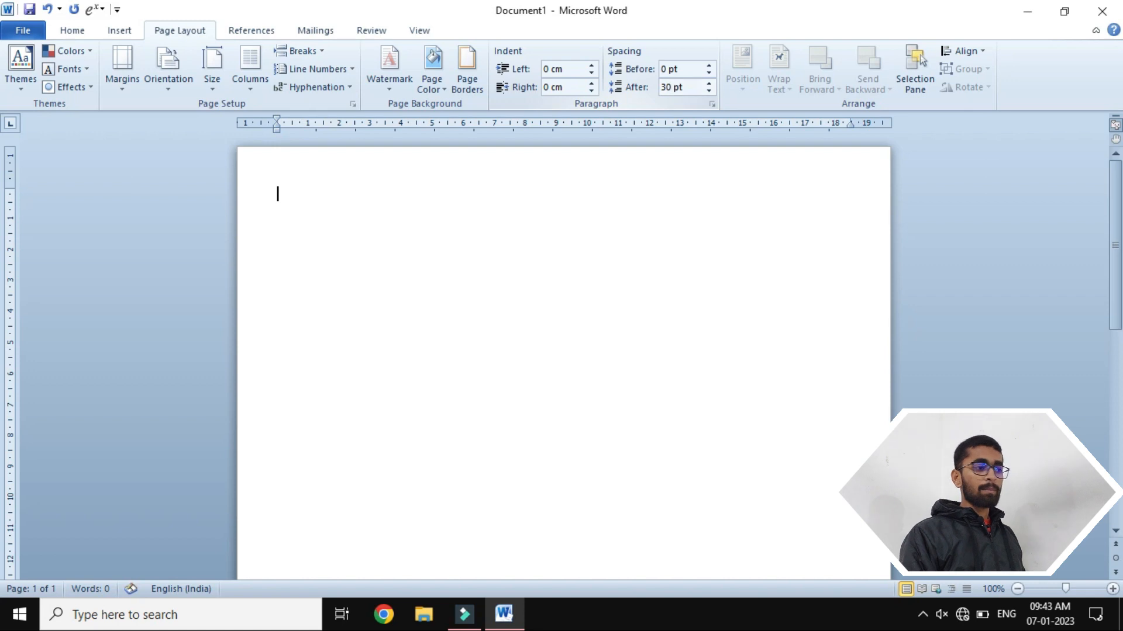
Step: Enter three short filler paragraphs: "akljdsflkjalkdf", "asdkfj;as" and "faskdfjas;lkdjfadsfkh"
text(akljdsflkjalkdf)
key(Return)
text(asdkfj;as)
key(Return)
text(faskdfjas;lkdjfadsfkh)
key(Return)
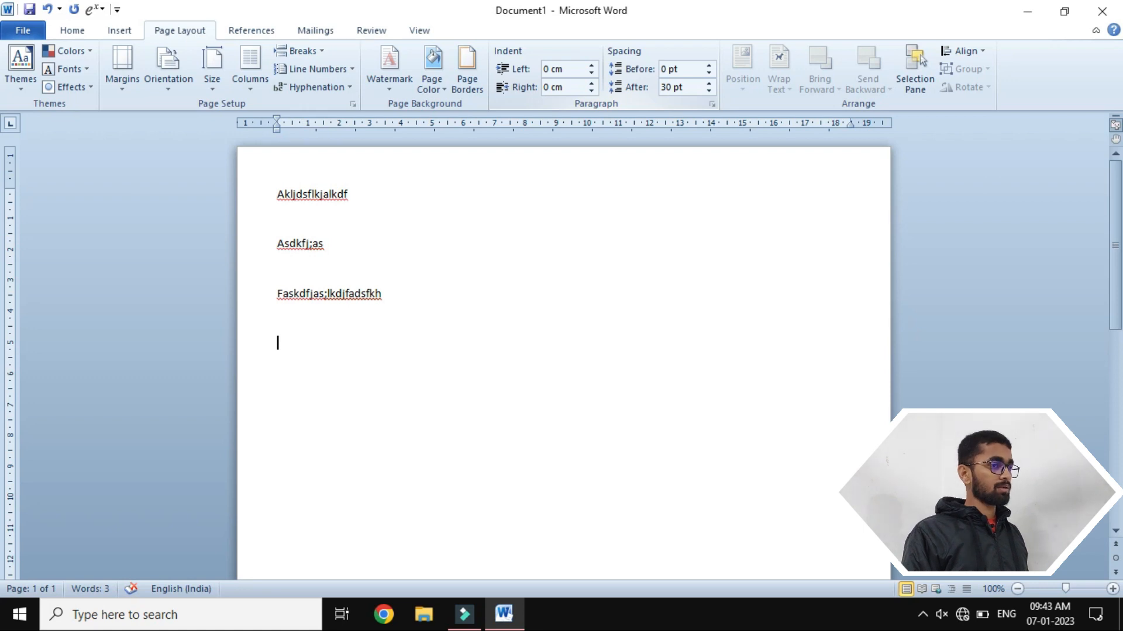
Step: Replace all the document's content with sample text generated by =rand()
key(ctrl+a)
key(Delete)
text(=rand())
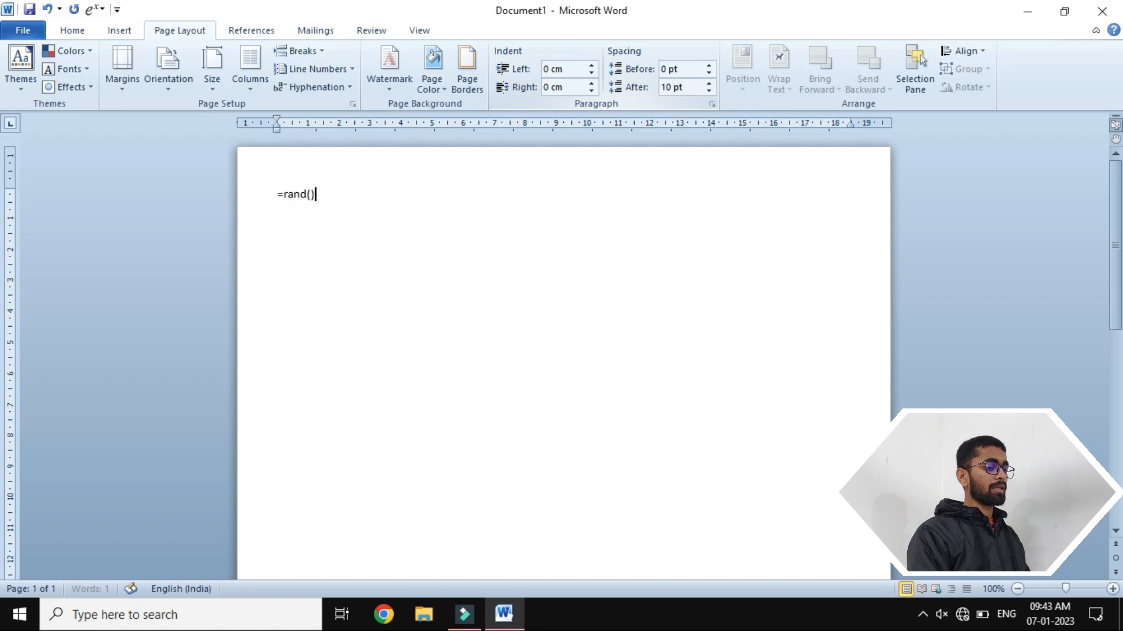
key(Return)
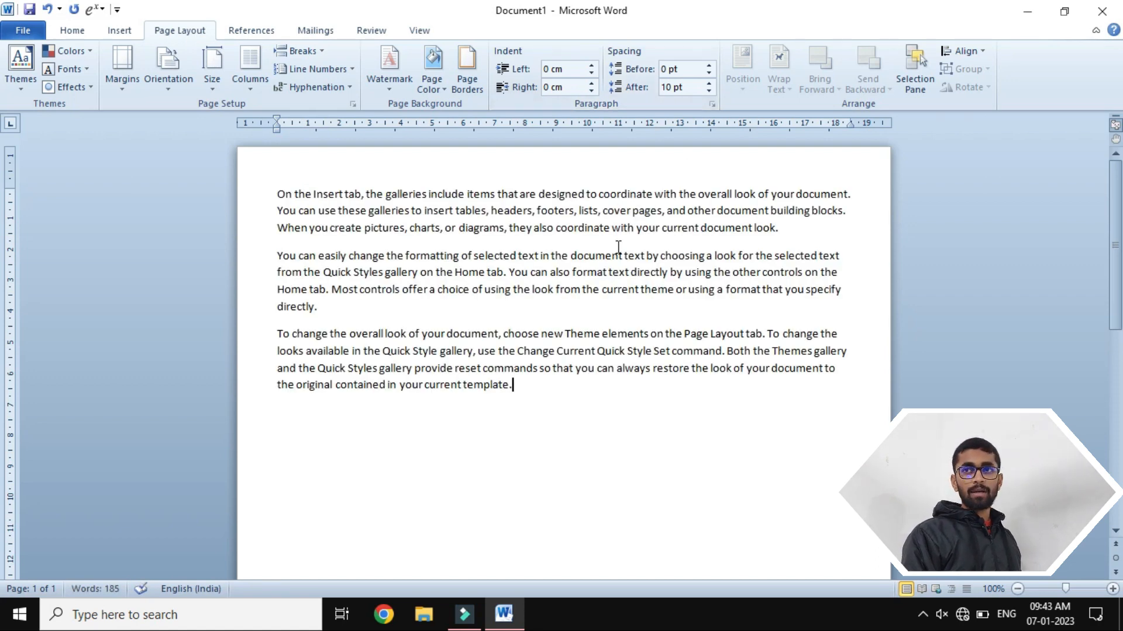
Step: Increase the first paragraph's line spacing multiple to about 2 in the detailed paragraph settings
click(620, 227)
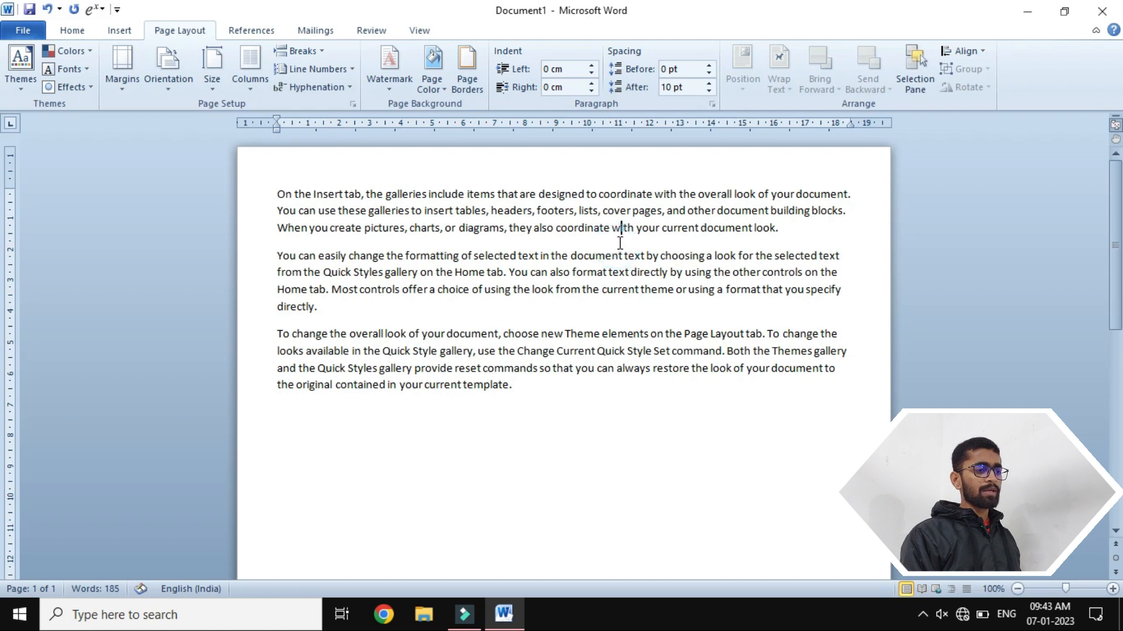
click(711, 104)
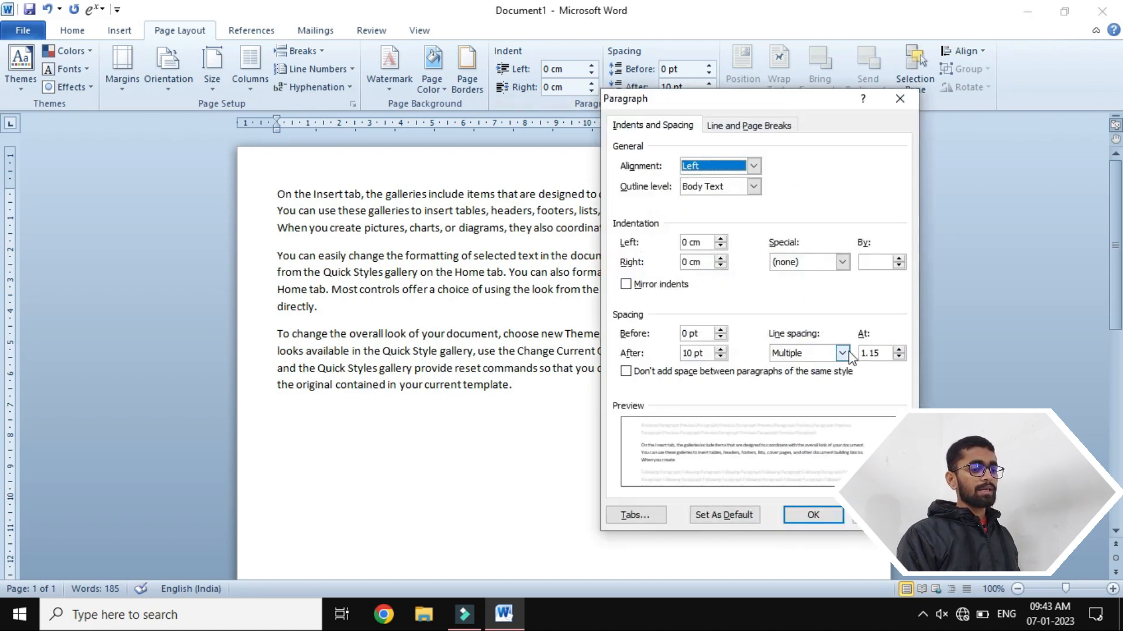
click(898, 350)
click(898, 349)
click(899, 349)
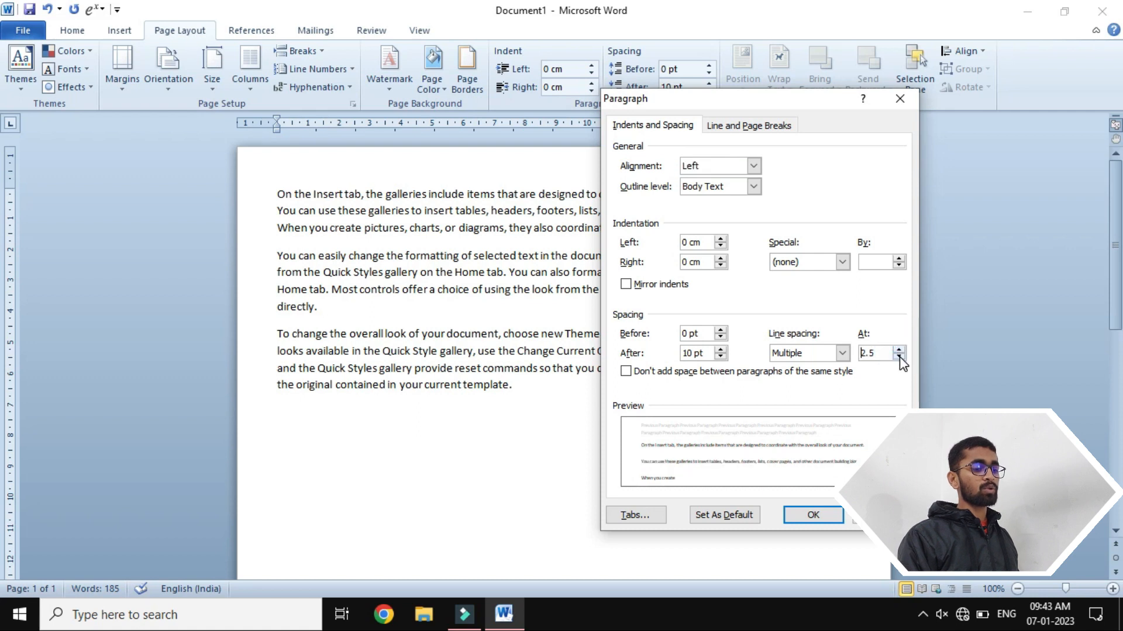
click(830, 515)
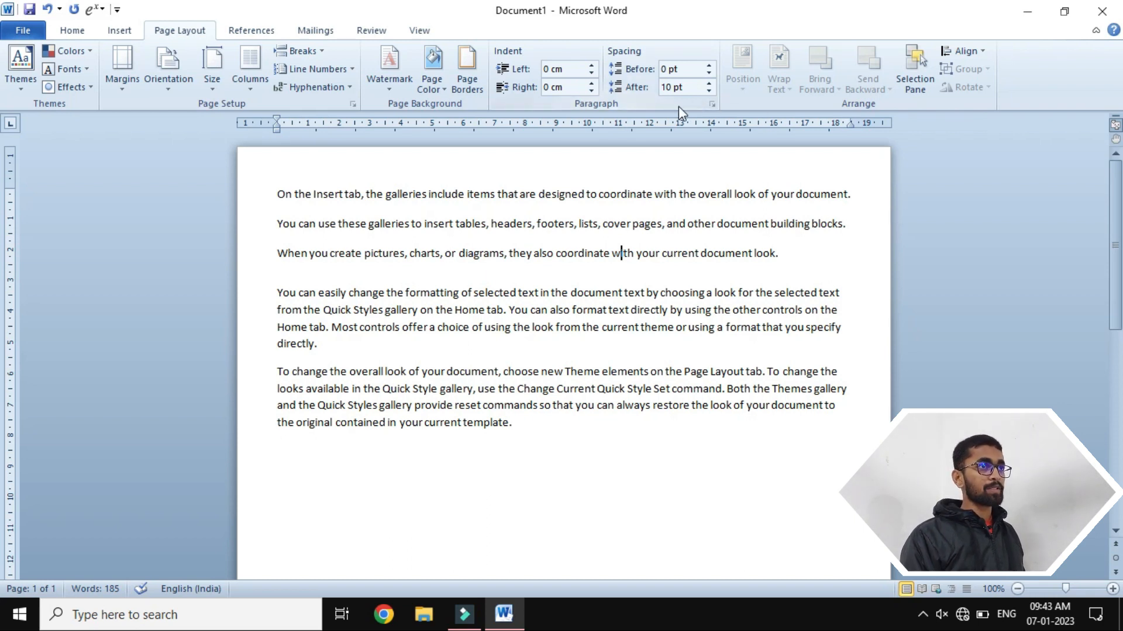
Step: Examine the second paragraph's detailed indentation and spacing settings
click(565, 327)
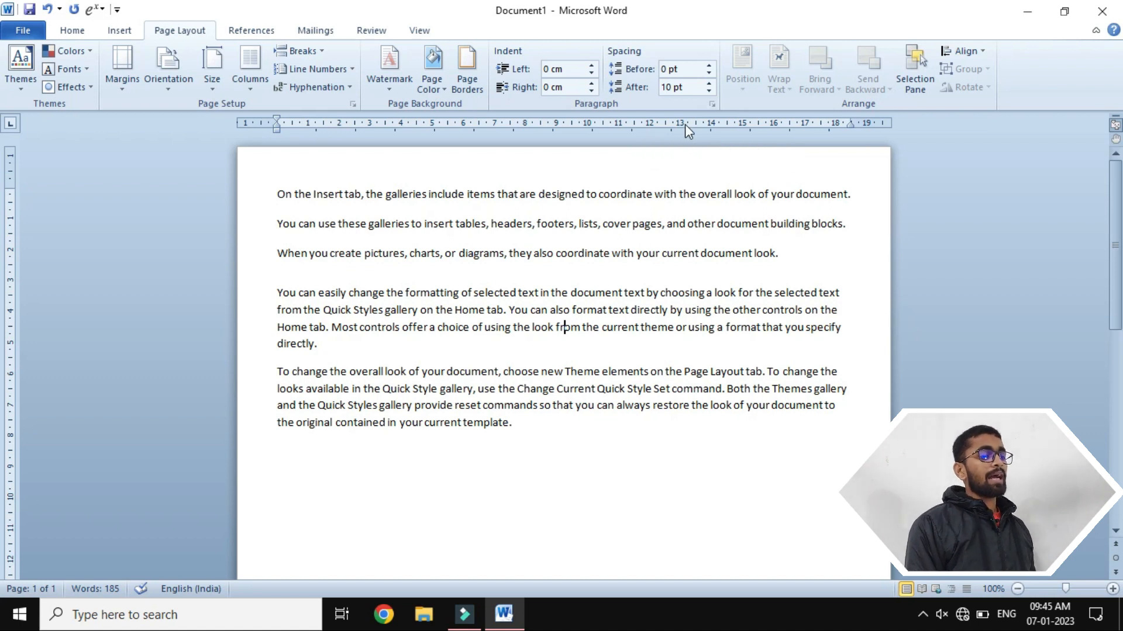
click(712, 104)
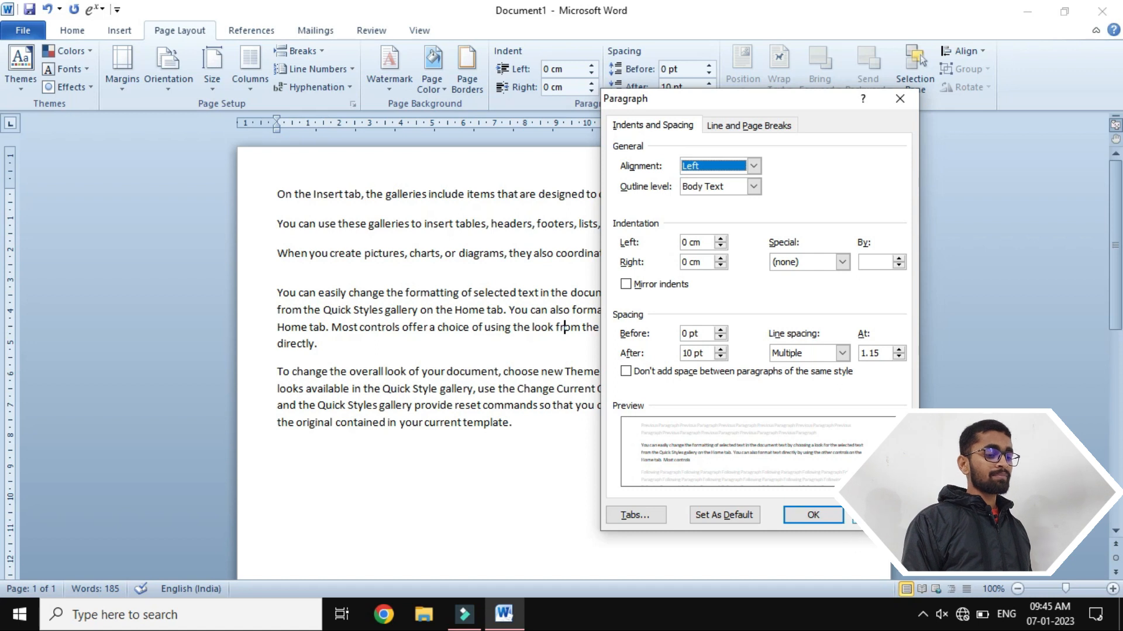
click(801, 515)
Step: Delete all the text, and set the empty paragraph's left indentation to 4 cm in the detailed paragraph settings
key(ctrl+a)
key(Delete)
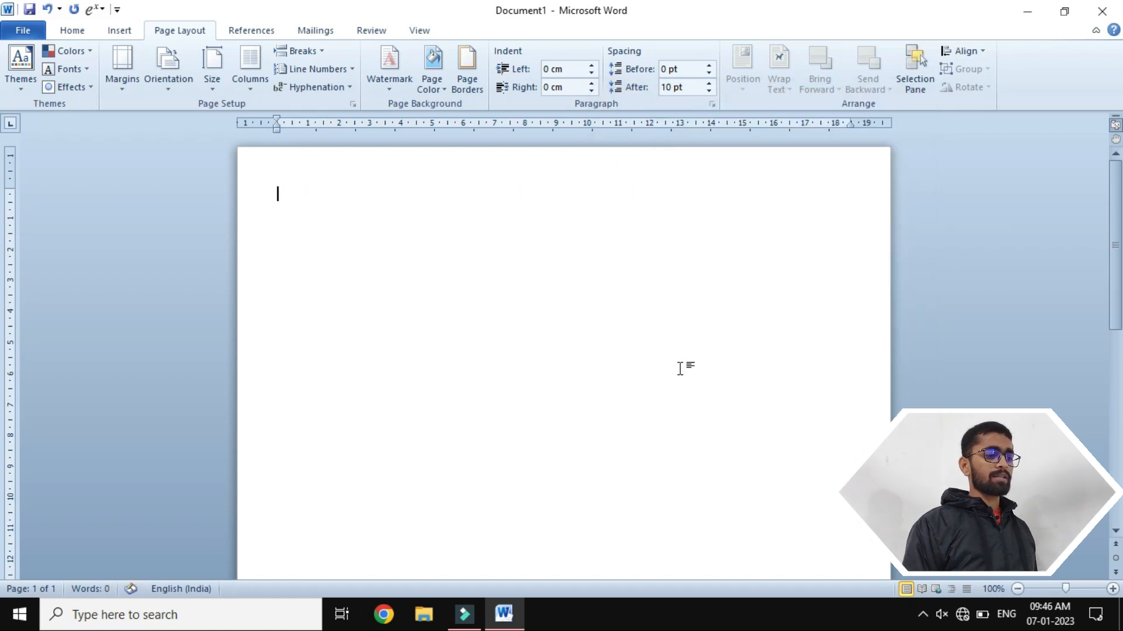
click(571, 70)
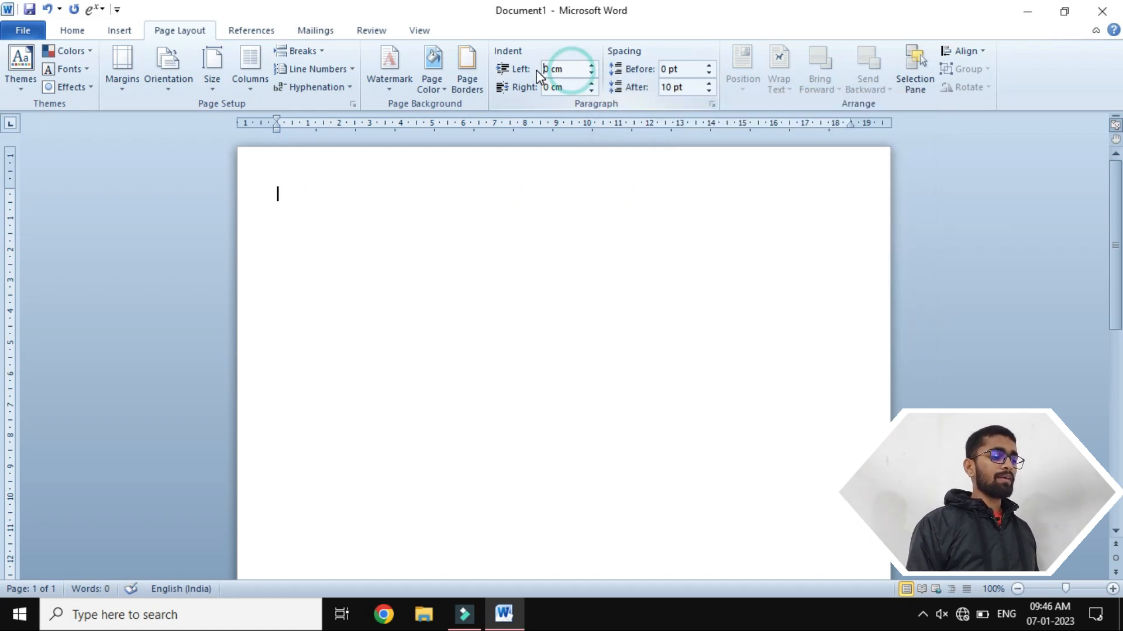
drag(574, 71, 523, 70)
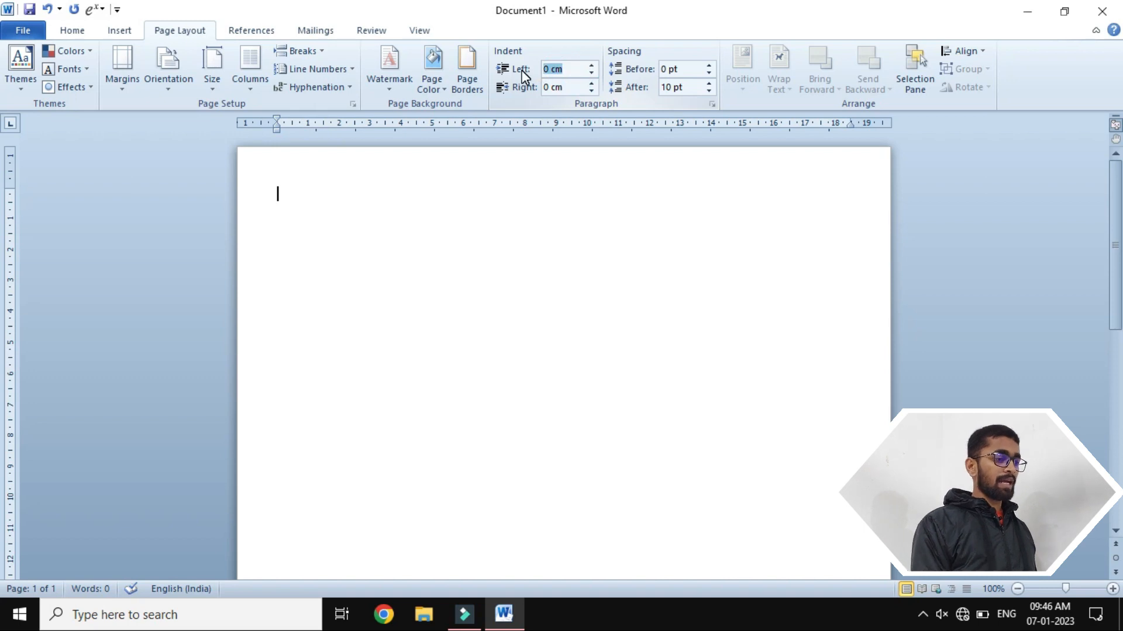
click(712, 104)
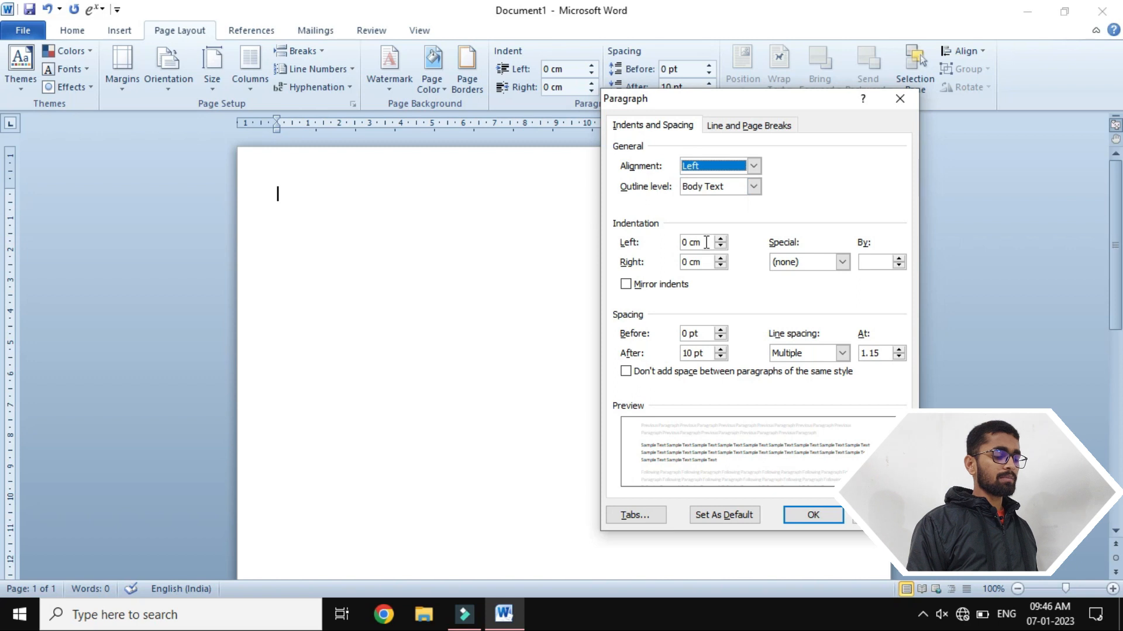
drag(701, 243, 682, 242)
text(4)
click(813, 515)
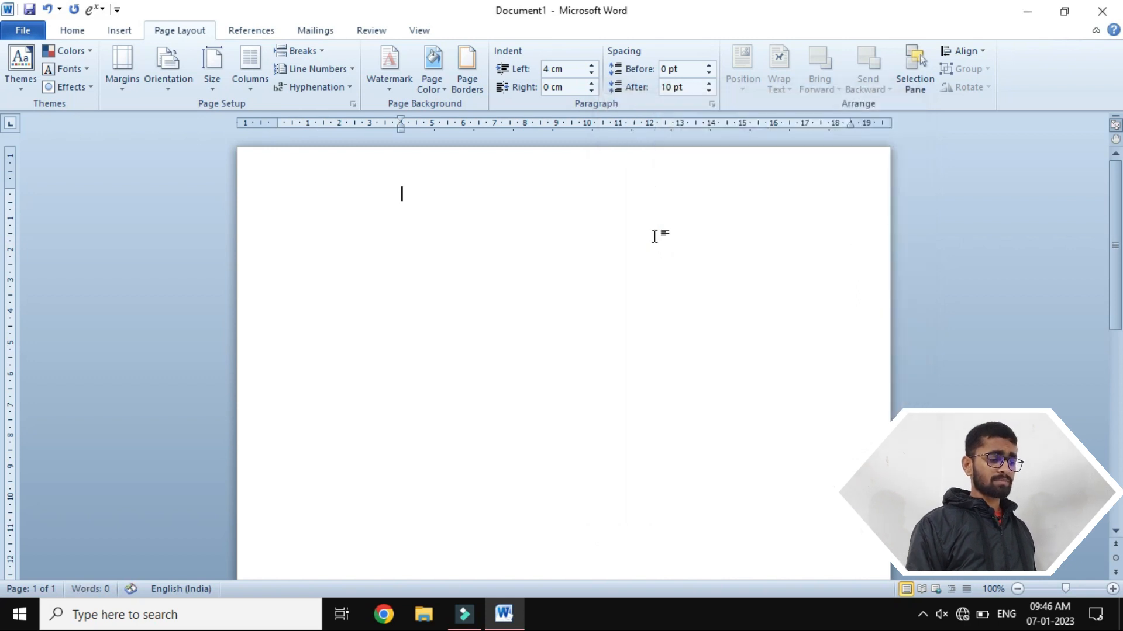
Step: Examine the scope options for making the paragraph settings the default, and cancel without applying them
click(713, 104)
click(724, 514)
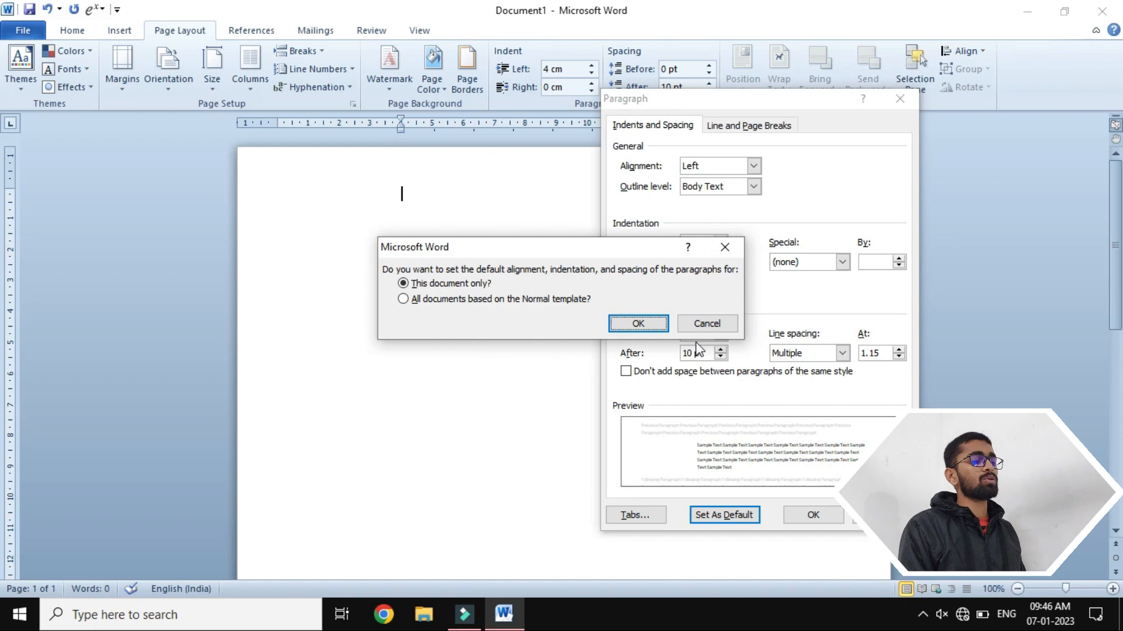
click(706, 323)
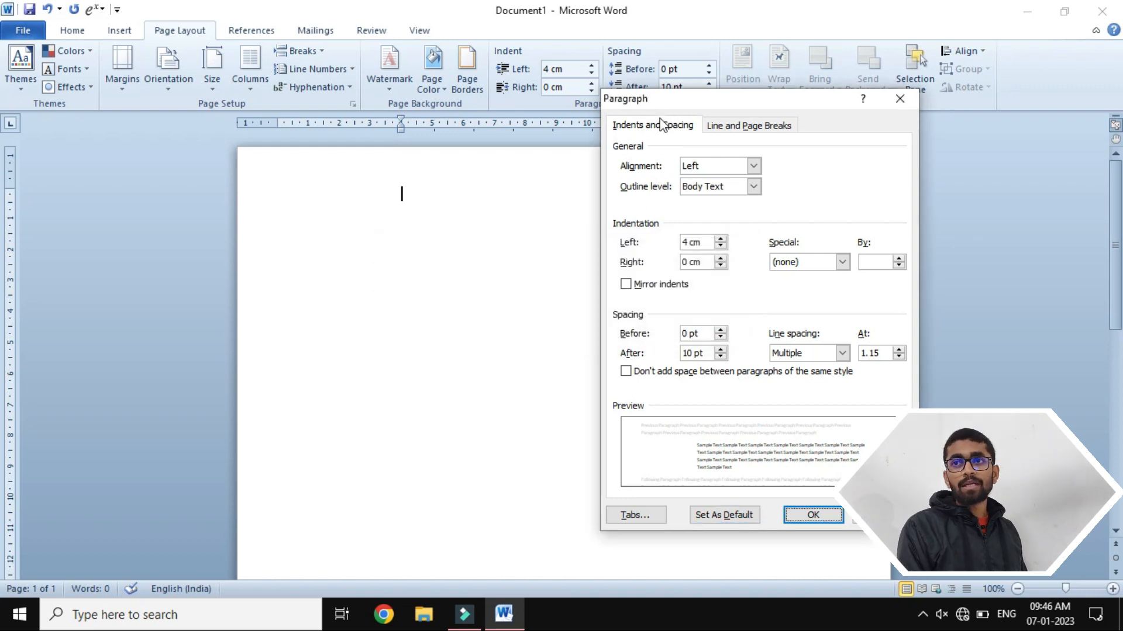
click(894, 103)
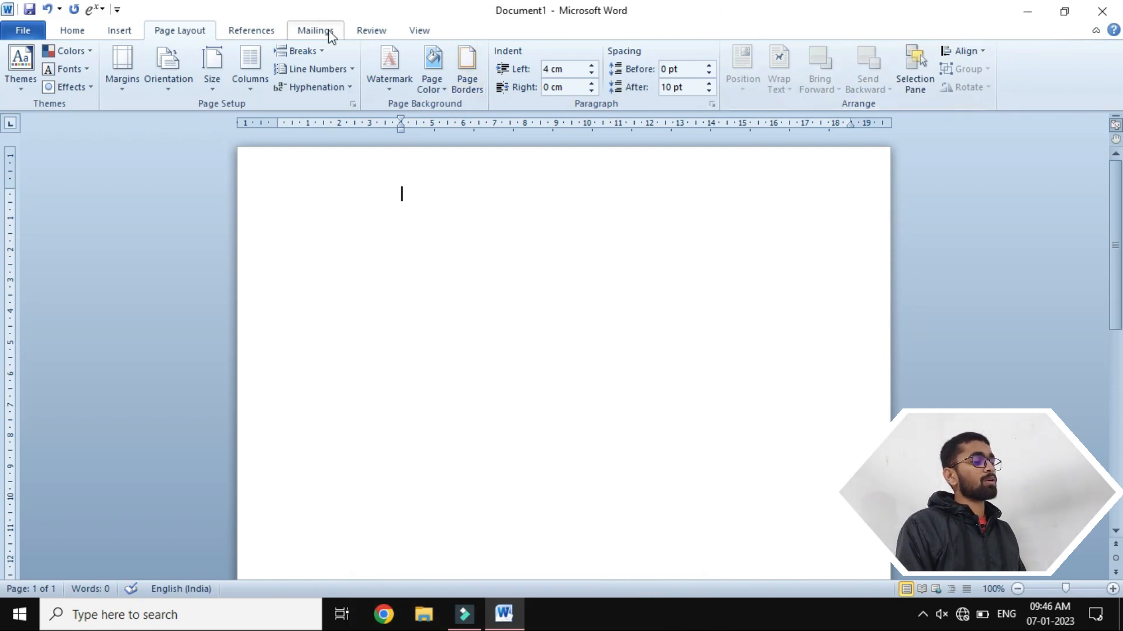
click(253, 34)
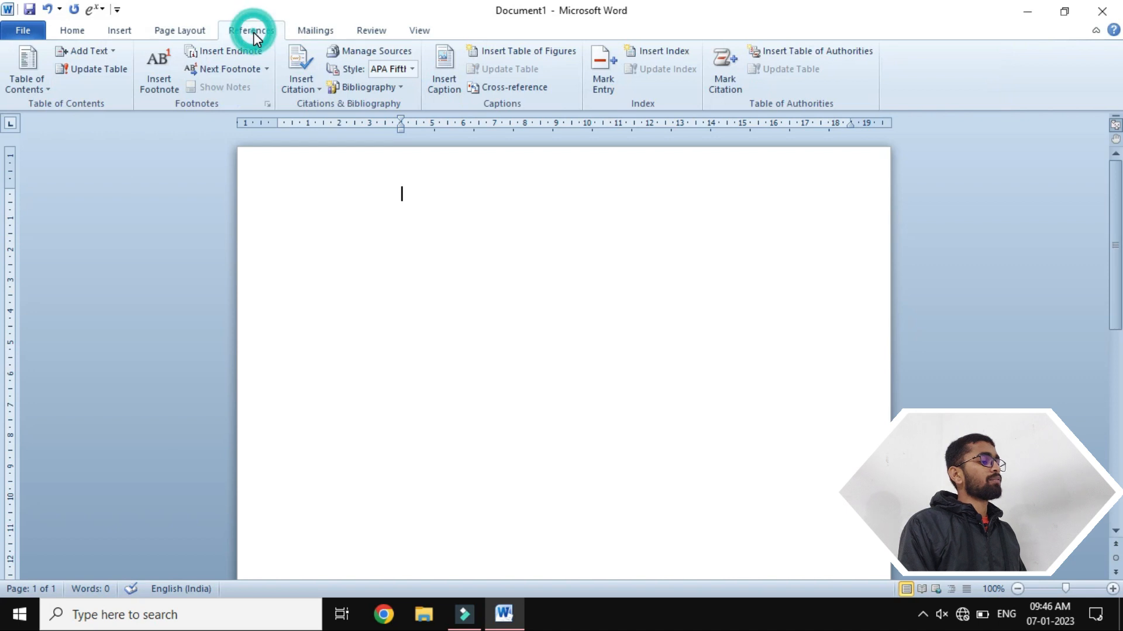
click(196, 32)
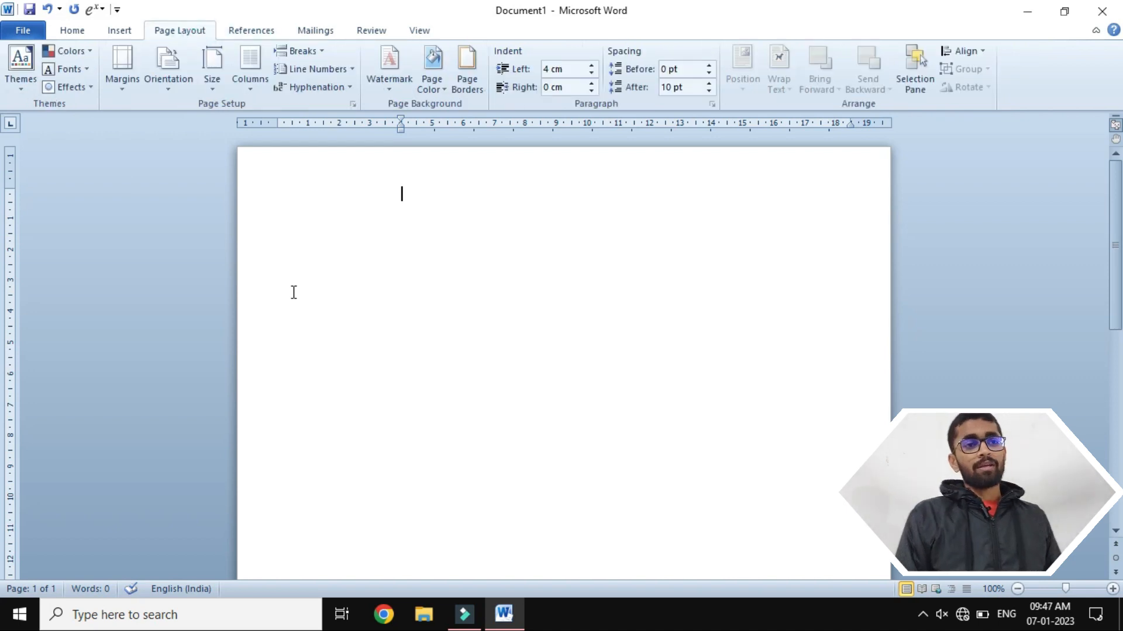